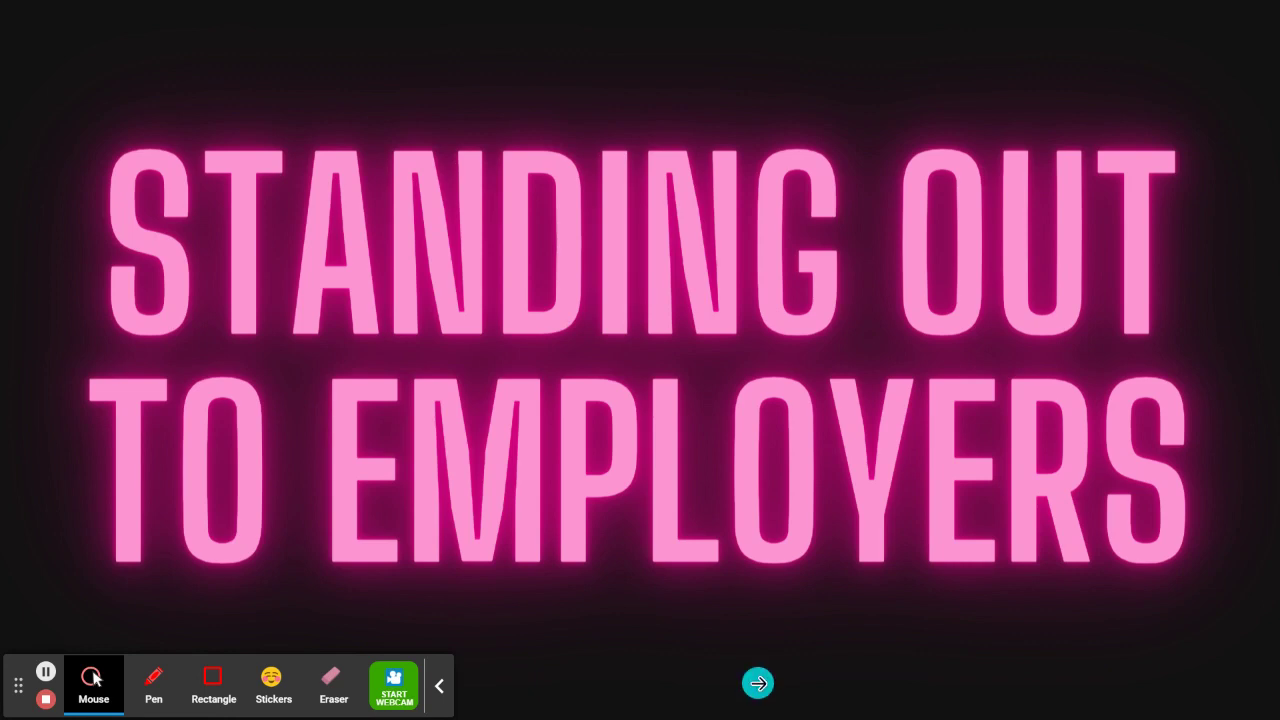
Step: Advance the full-screen presentation past the font styles slide to the side-by-side résumé comparison and review it
left_click(758, 684)
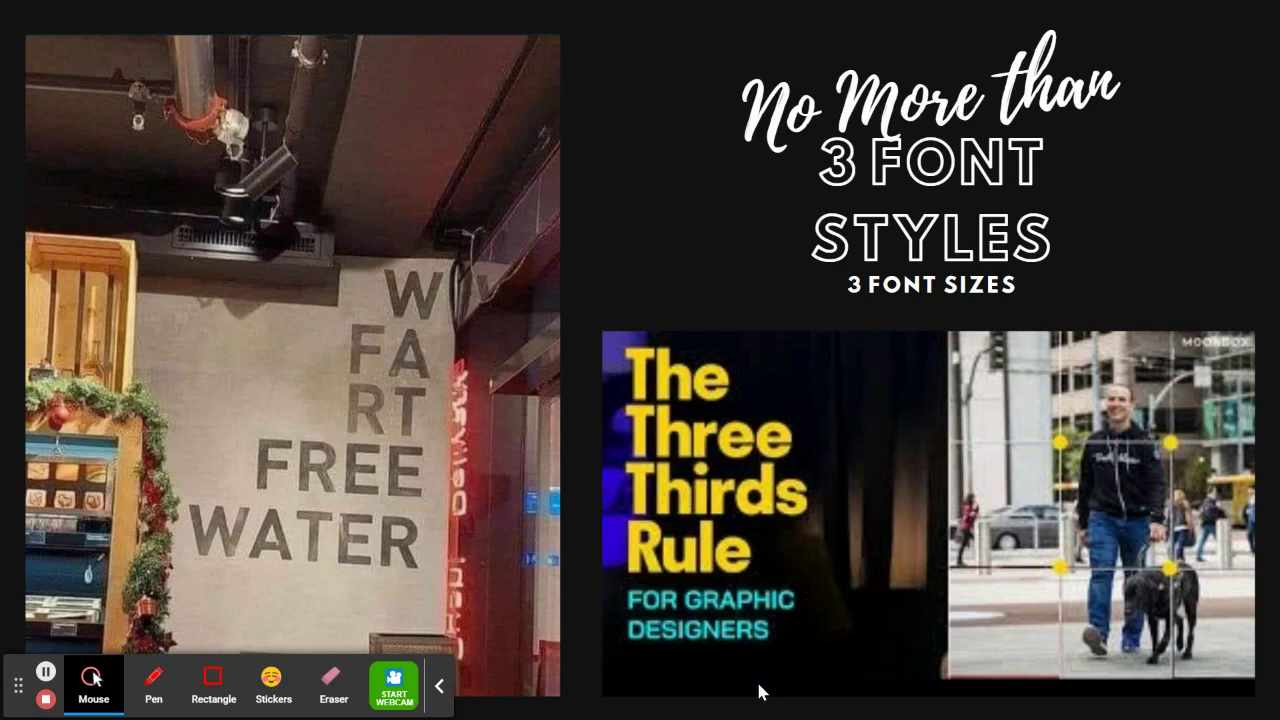
mouse_move(757, 684)
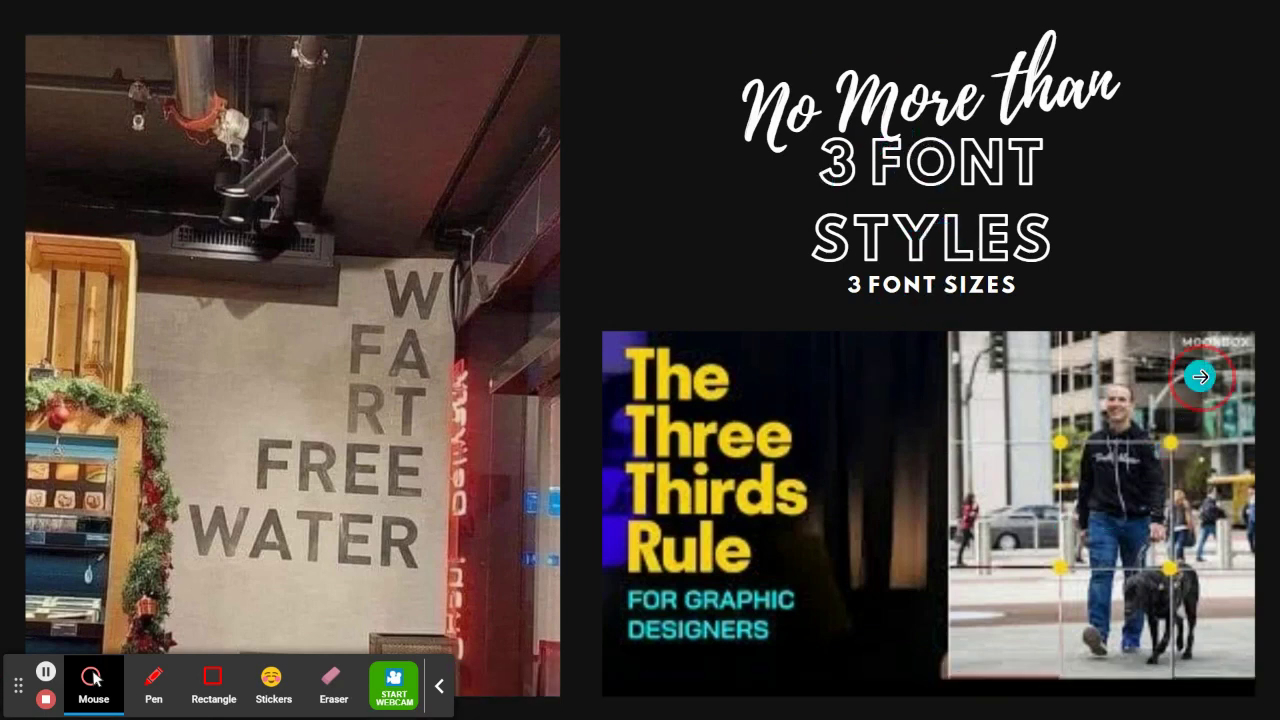
key("Right")
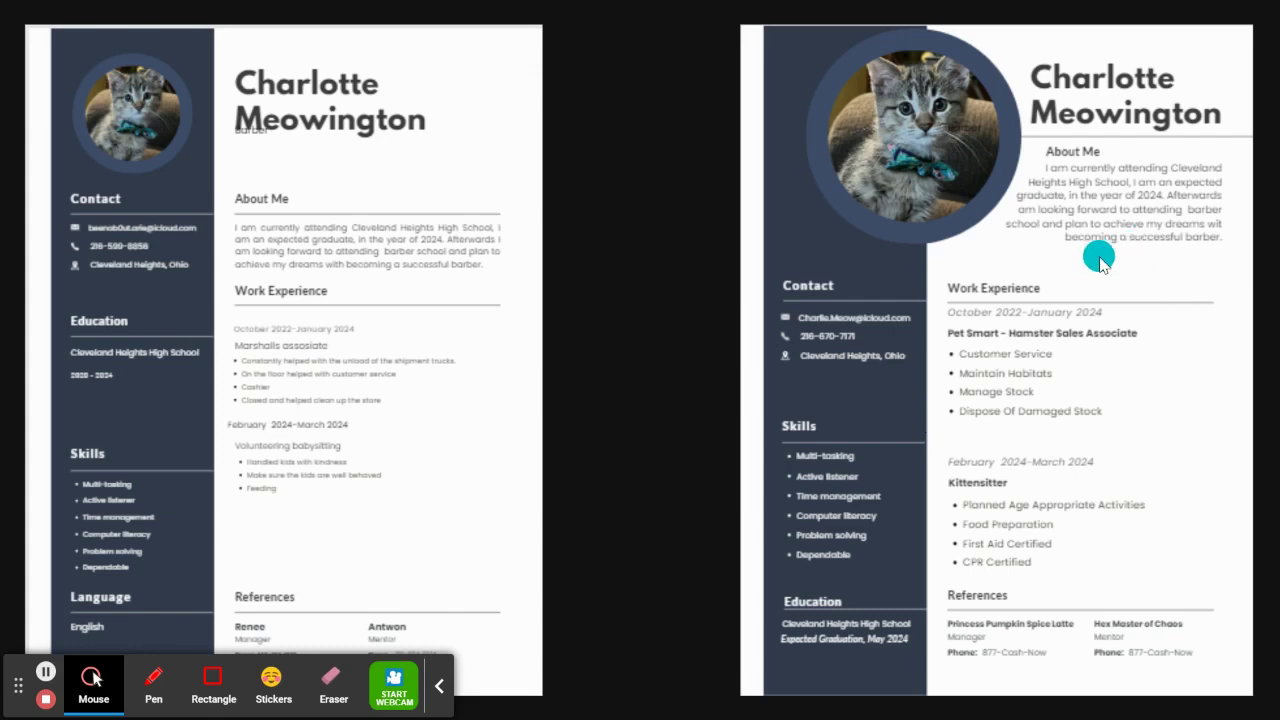
mouse_move(901, 521)
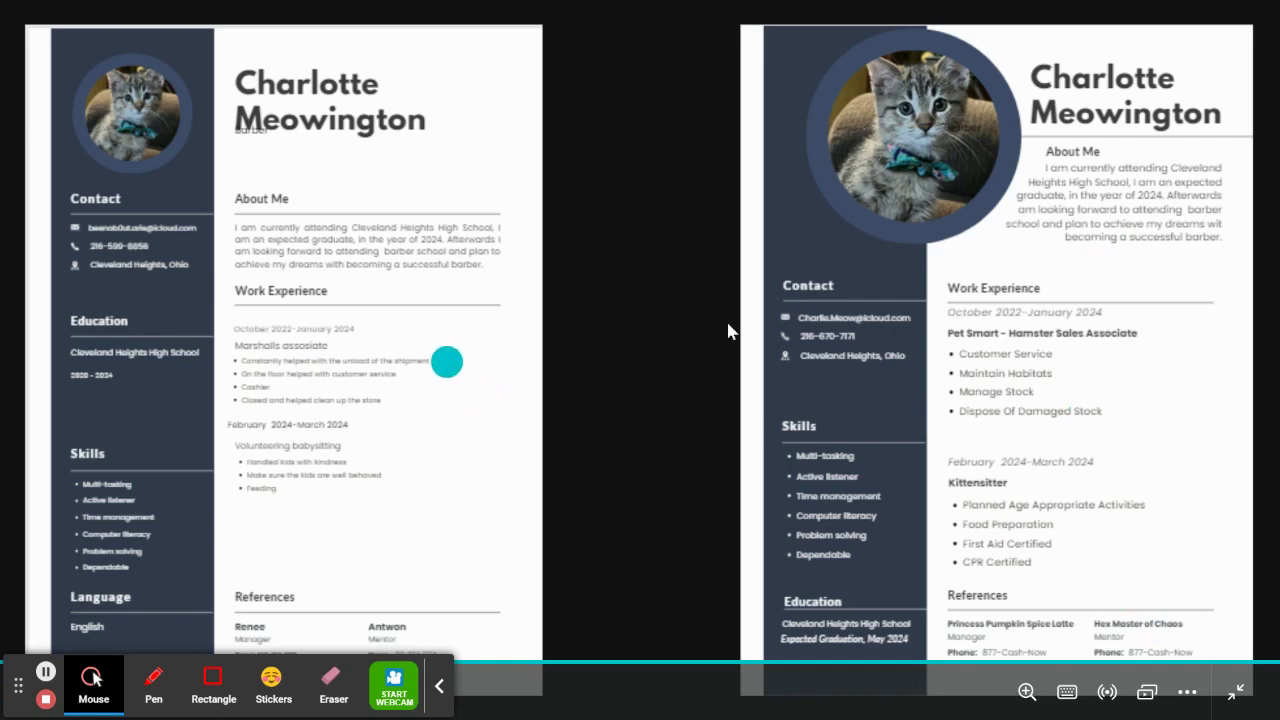
mouse_move(1108, 686)
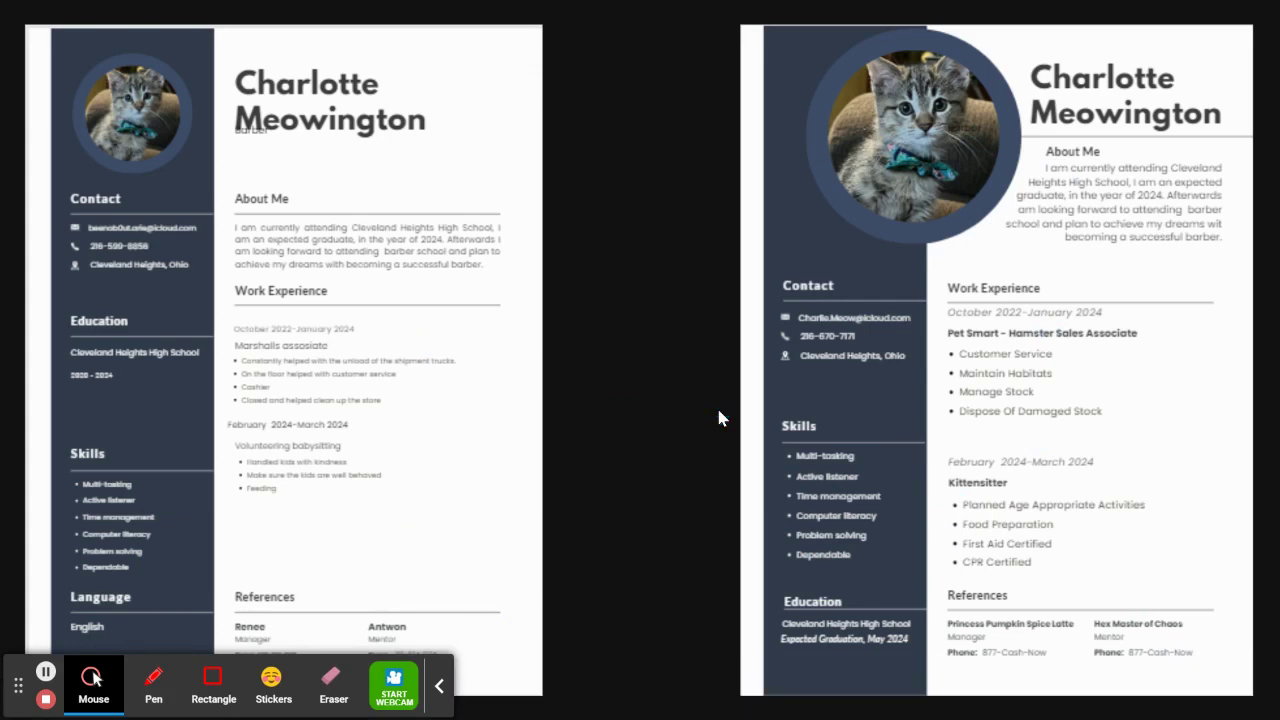
Step: Exit the full-screen presentation and go from the class slides to the Canva home page
key("Escape")
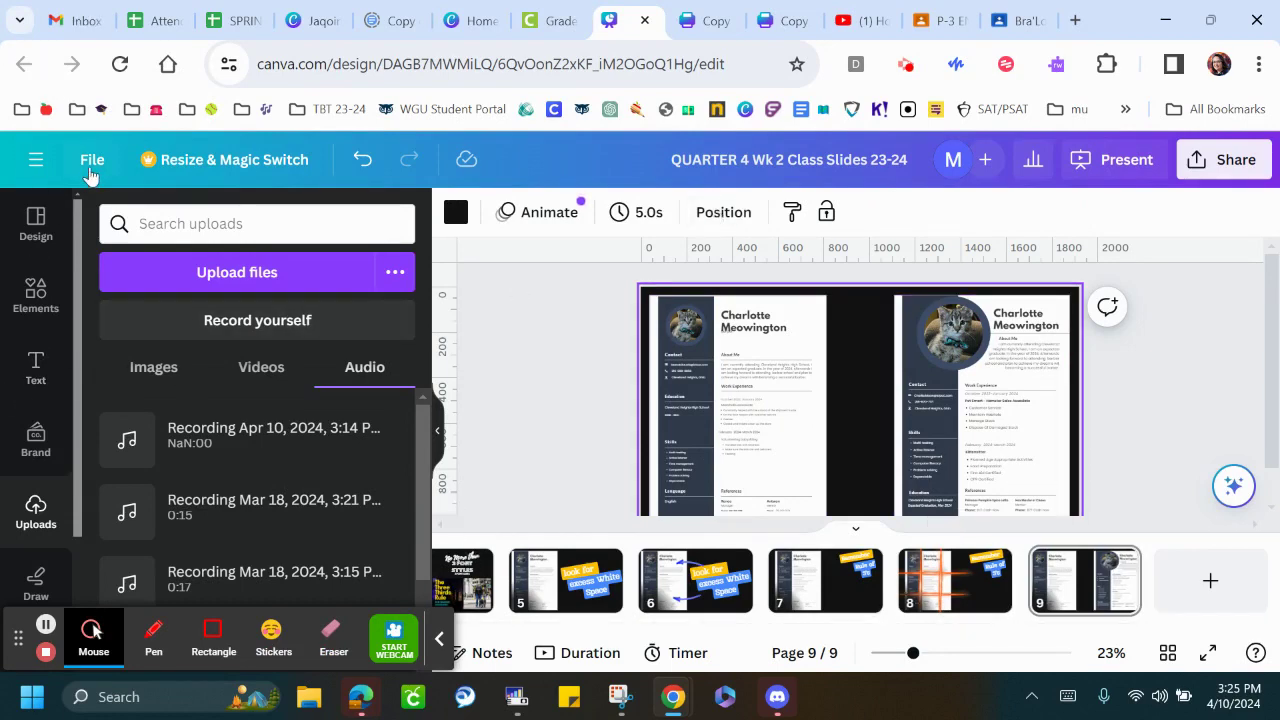
left_click(34, 159)
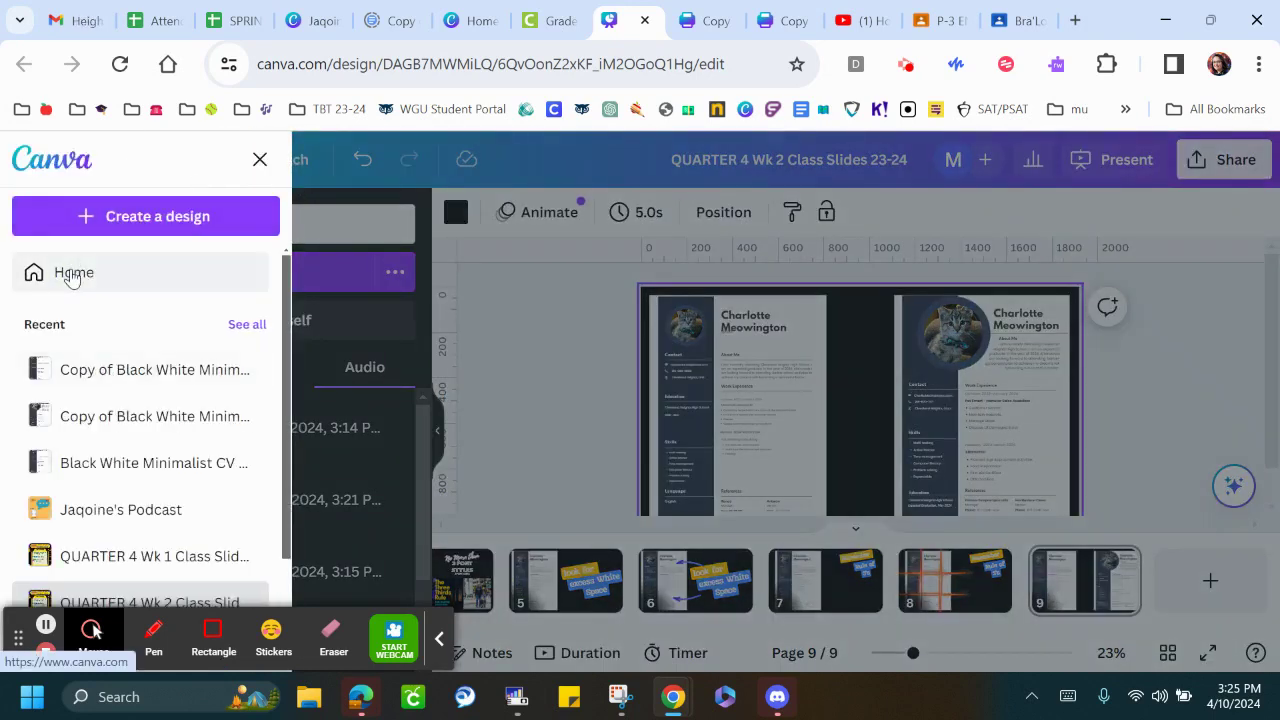
left_click(71, 274)
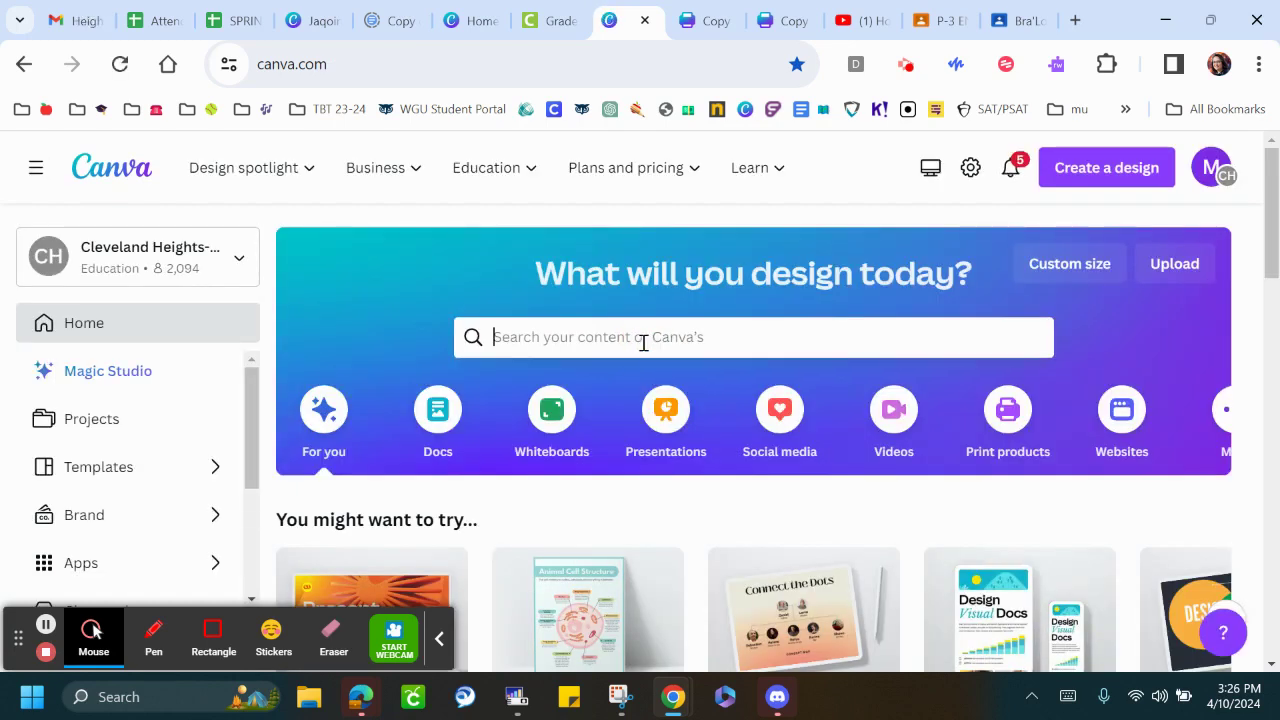
Step: Search the Canva templates for "cv"
left_click(643, 342)
type("cv")
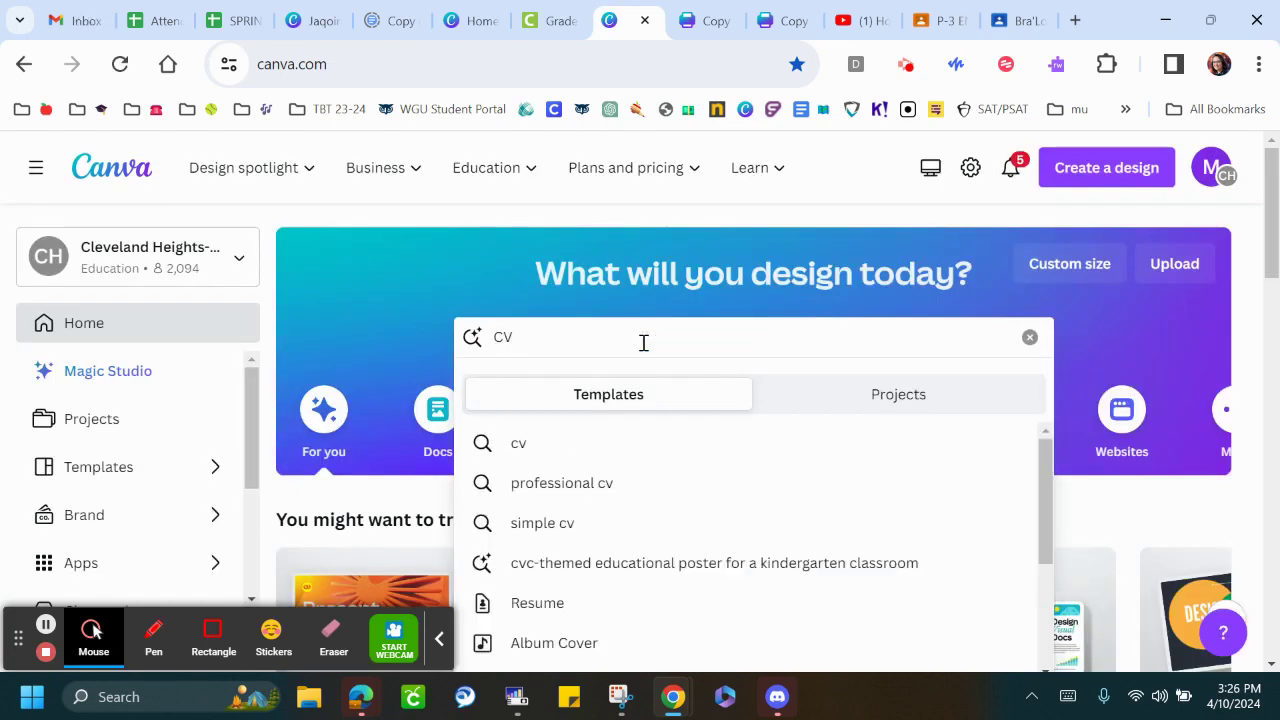
left_click(558, 455)
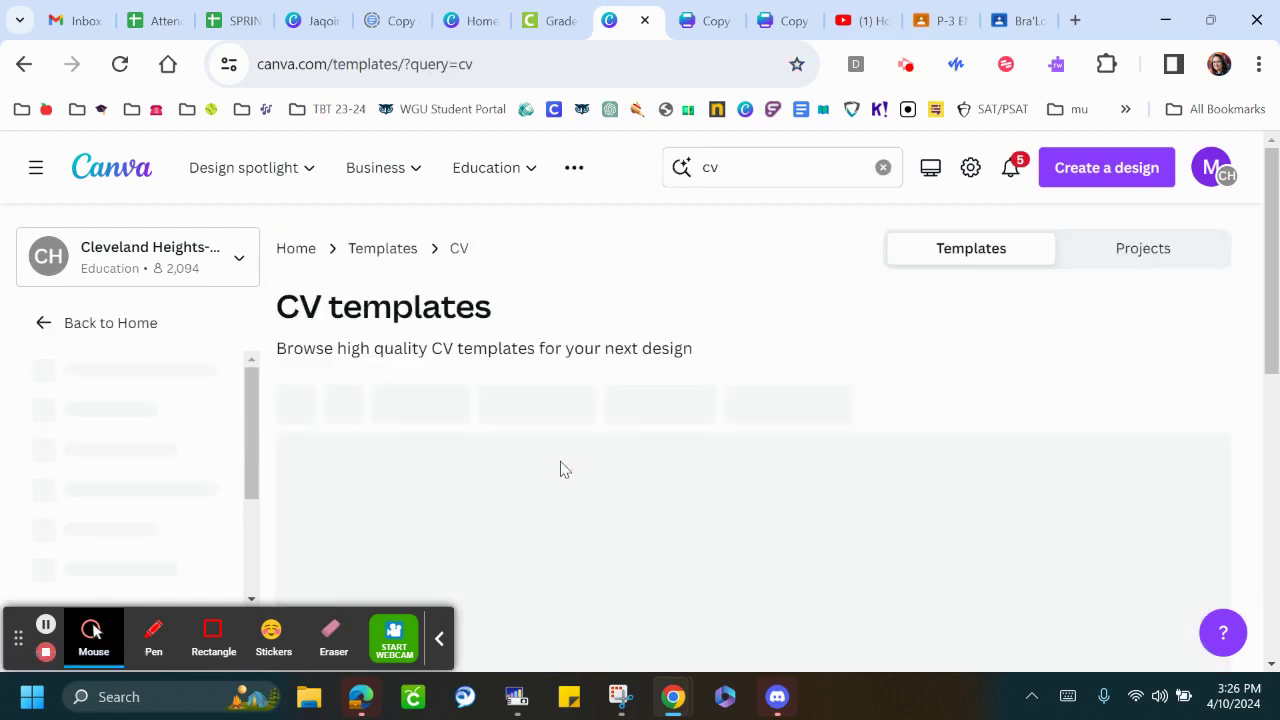
Step: Start a new design from the Blue Simple Professional CV Resume template in the results
scroll(566, 430, "down", 2)
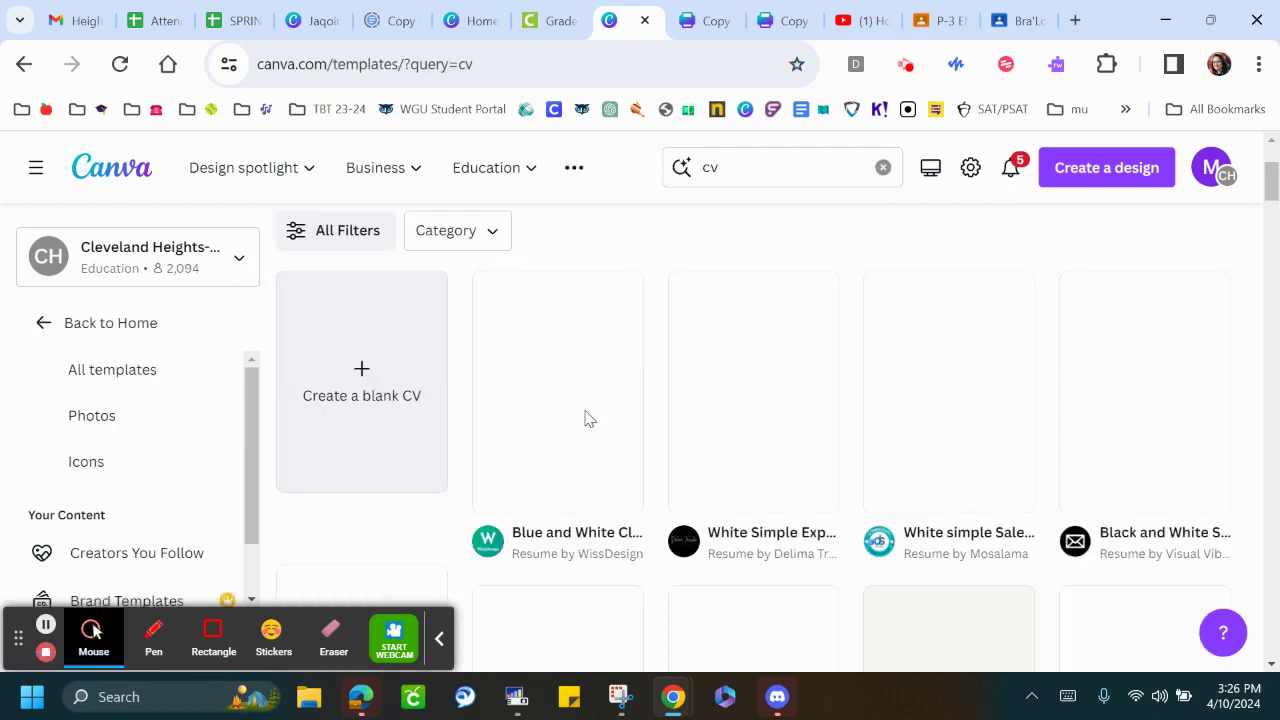
scroll(600, 412, "down", 1)
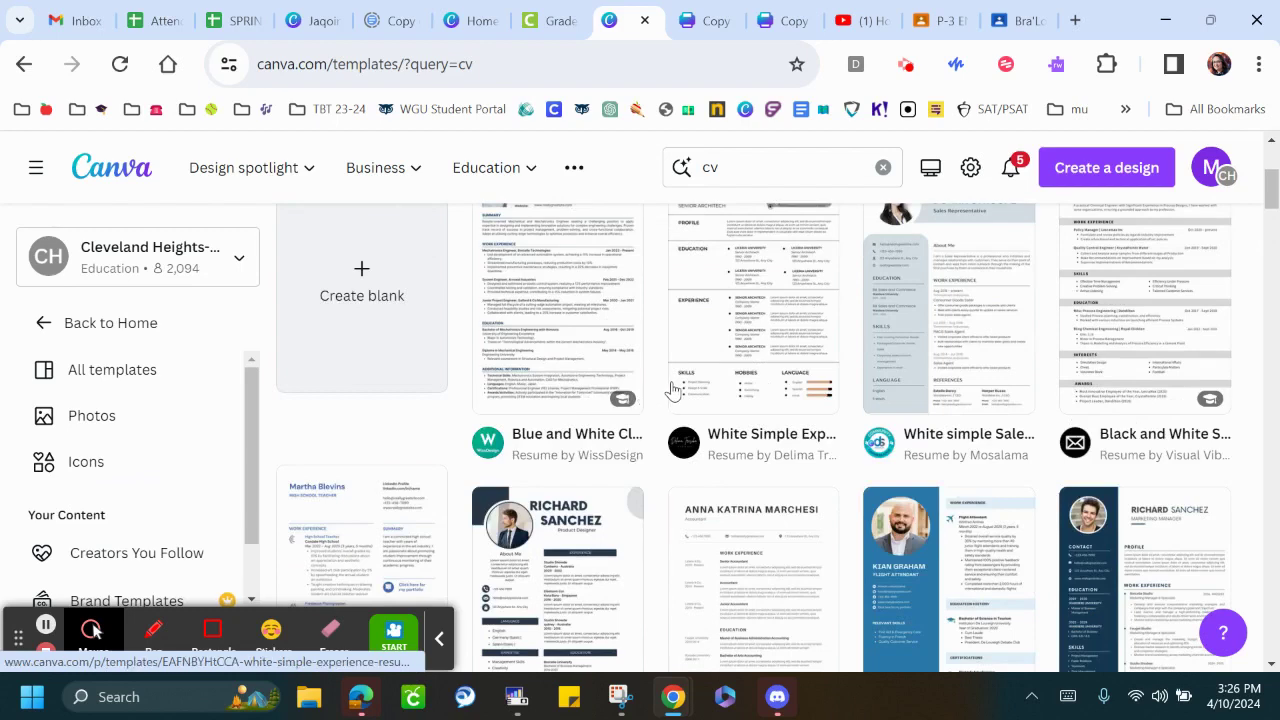
scroll(673, 390, "down", 2)
left_click(1106, 443)
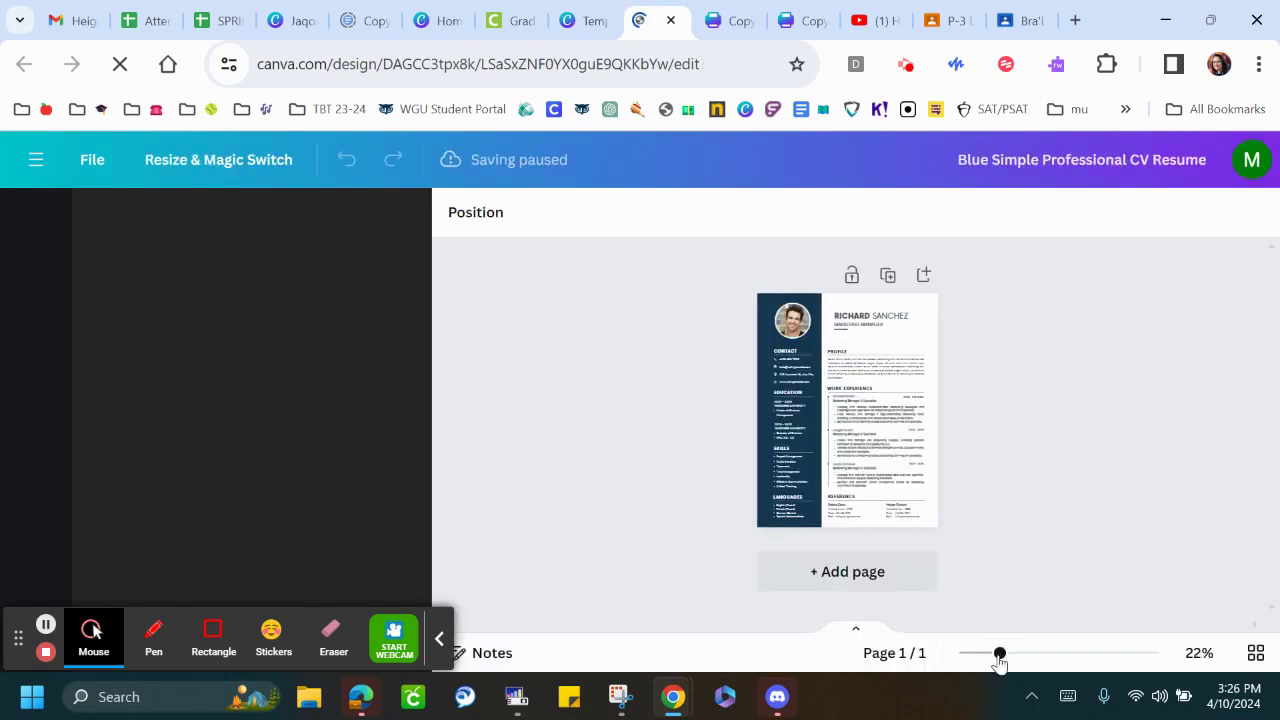
Step: Select the phone, e-mail, address and website lines under Contact together to check that their font size matches
left_click(1007, 656)
left_click_drag(1008, 656, 1072, 655)
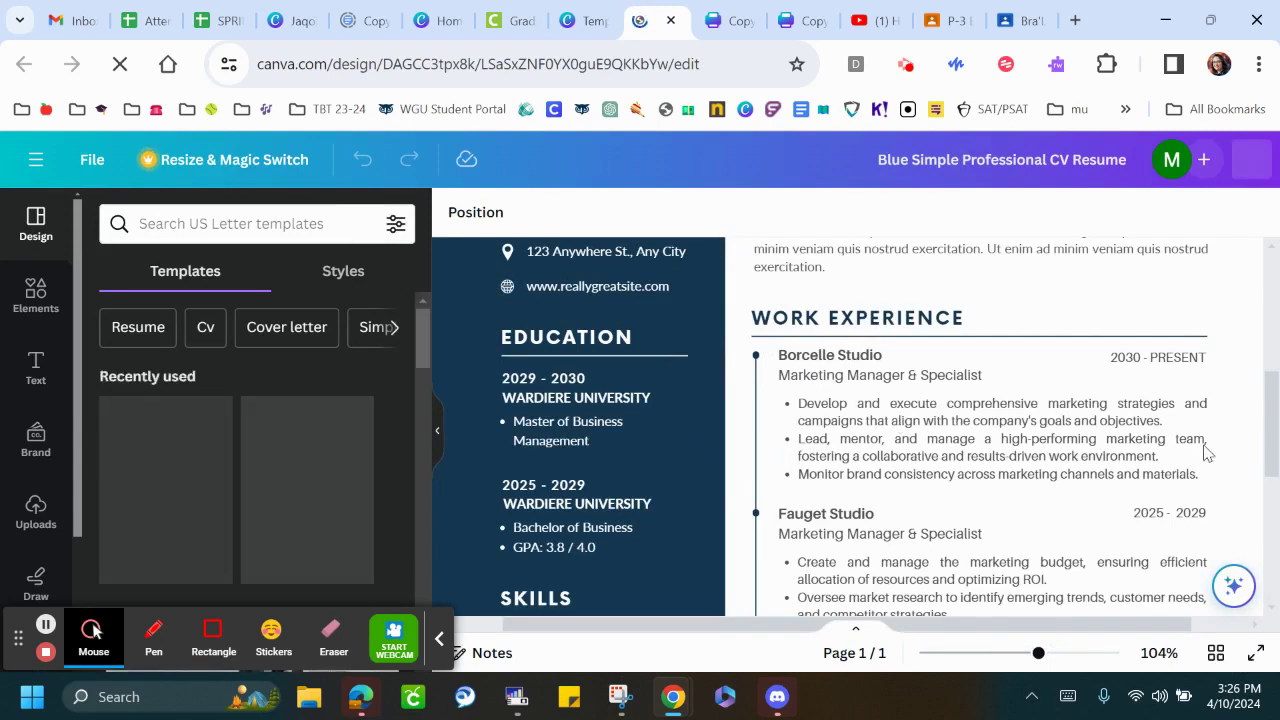
left_click_drag(1273, 446, 1262, 432)
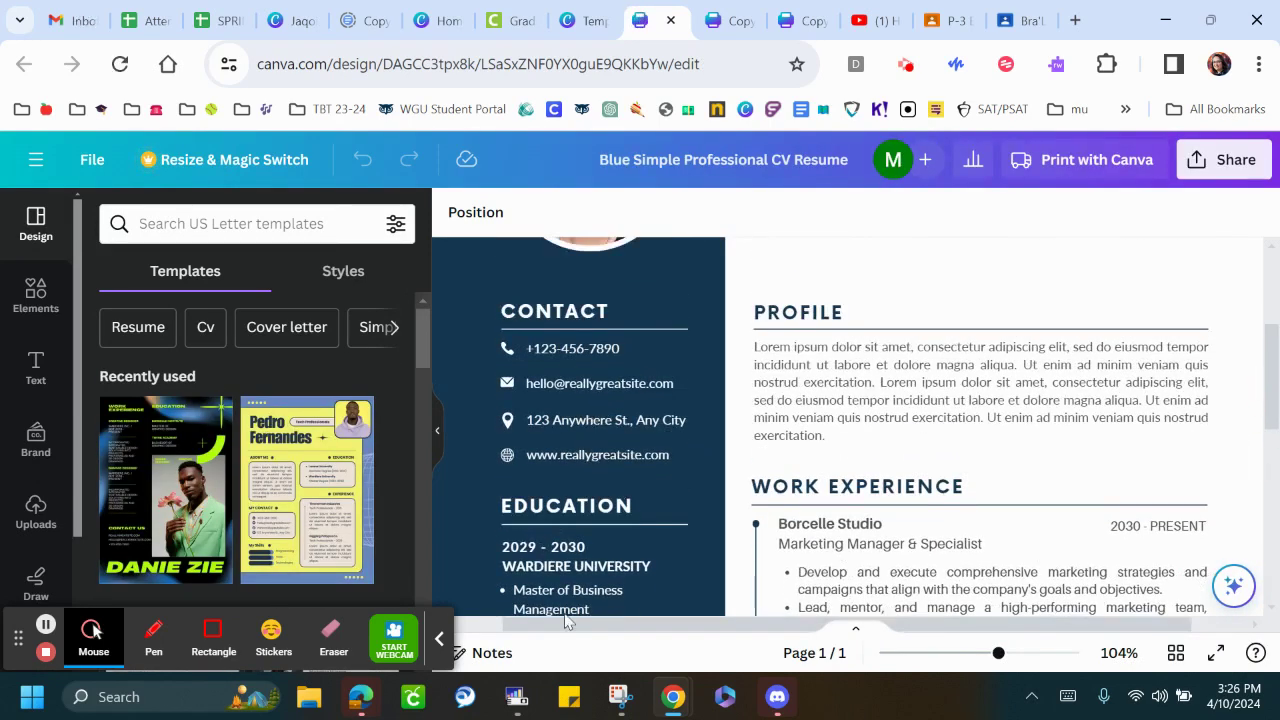
mouse_move(978, 630)
left_mouse_down()
mouse_move(945, 628)
mouse_move(978, 630)
mouse_move(994, 652)
mouse_move(967, 652)
left_mouse_up()
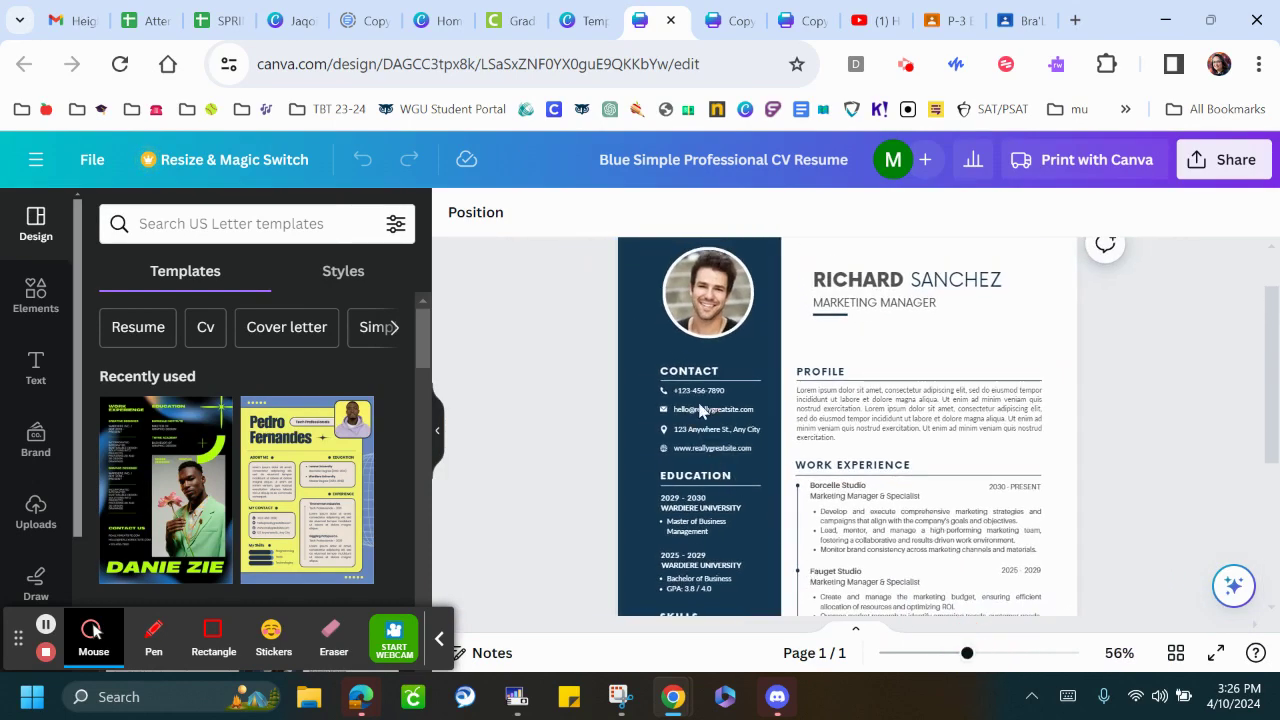
left_click(695, 398)
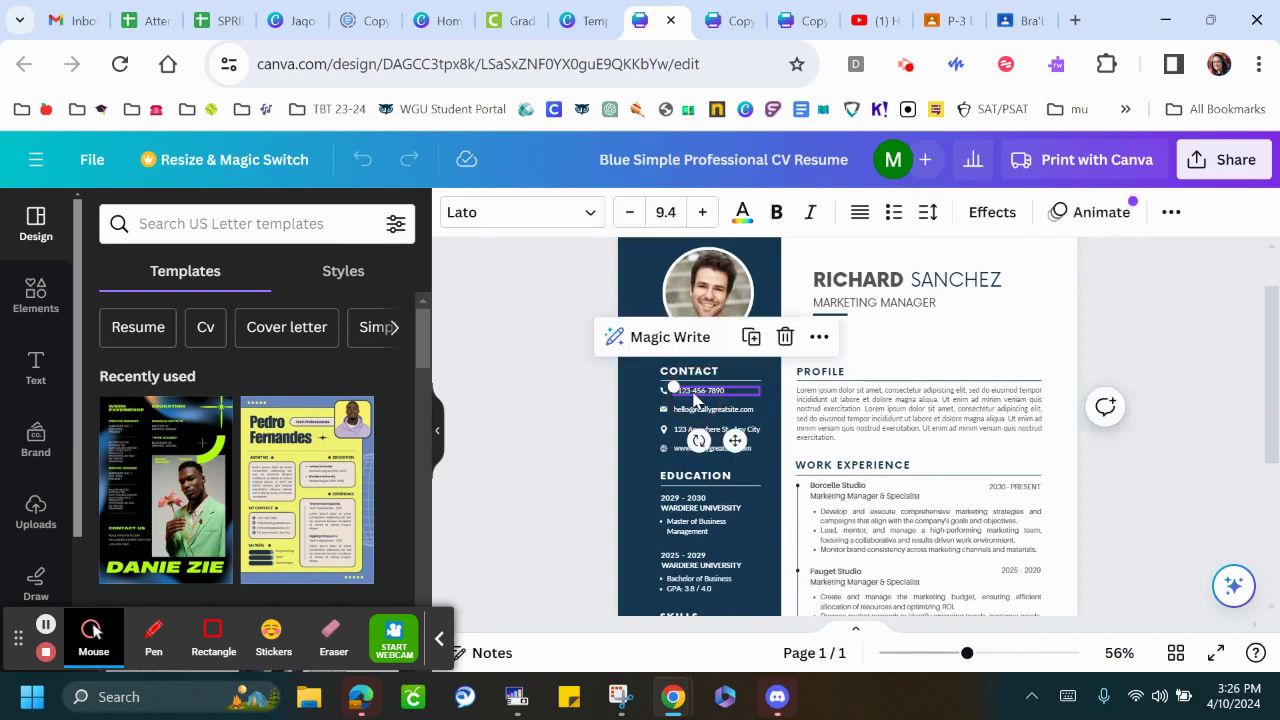
left_click(695, 398)
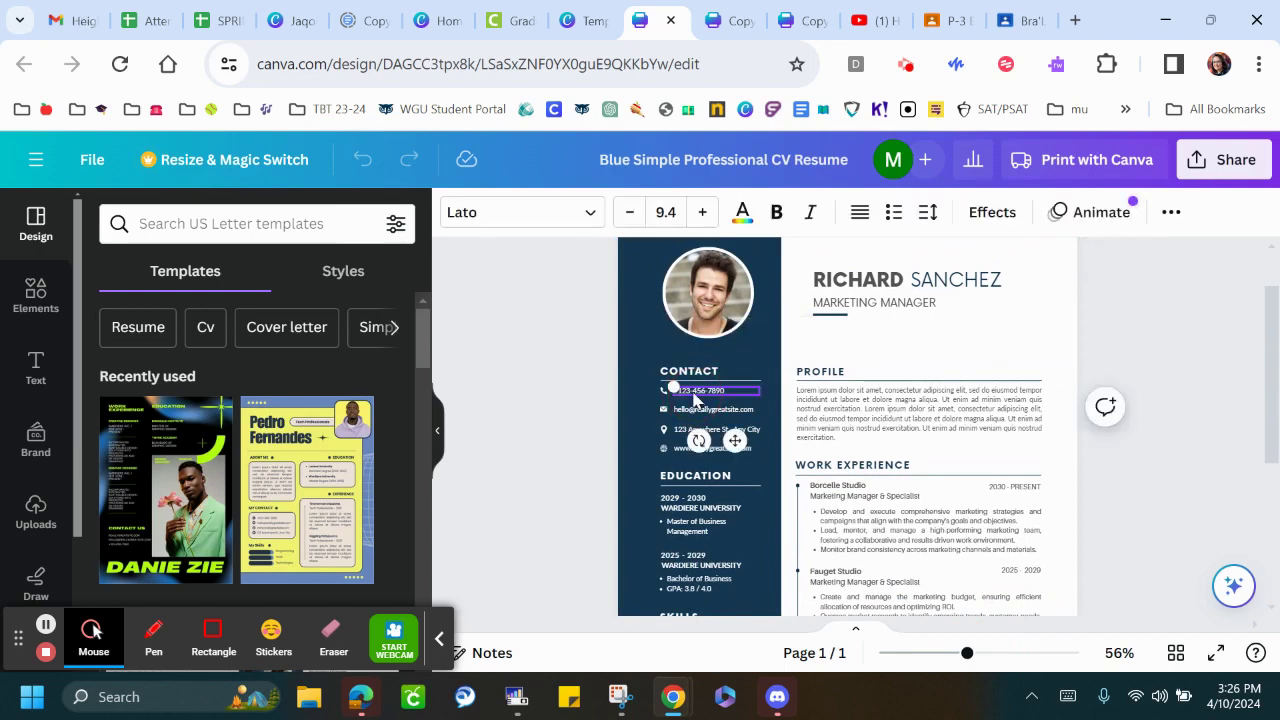
left_click(702, 410, "shift")
left_click(705, 430, "shift")
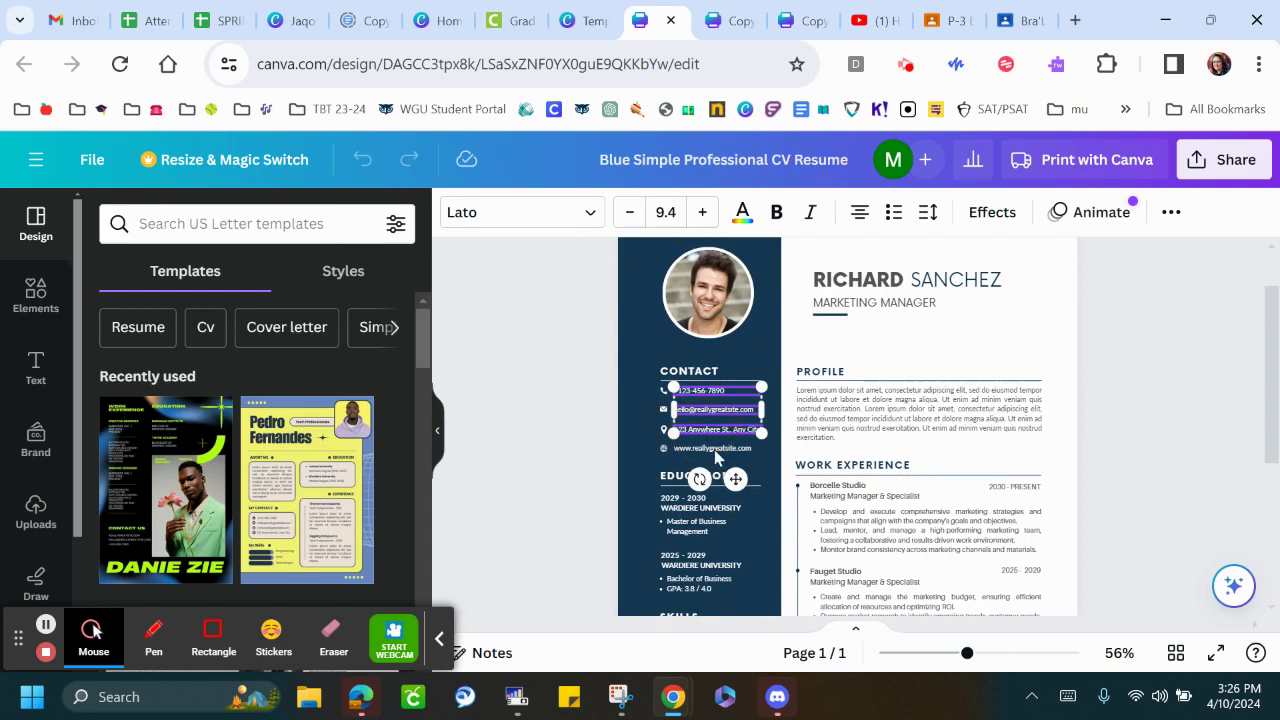
left_click(715, 452, "shift")
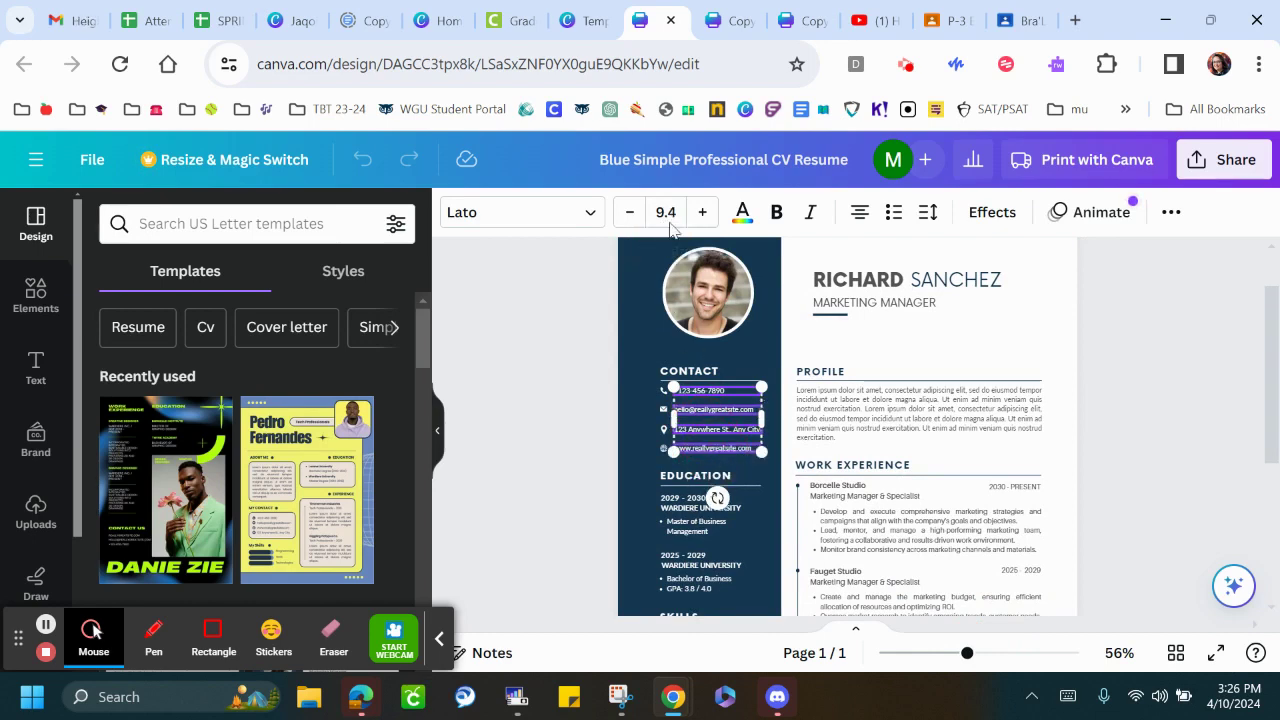
Step: Add the Education dates, university names and degree bullets to the selection to check for a shared font size
left_click(692, 530, "shift")
left_click(677, 580, "shift")
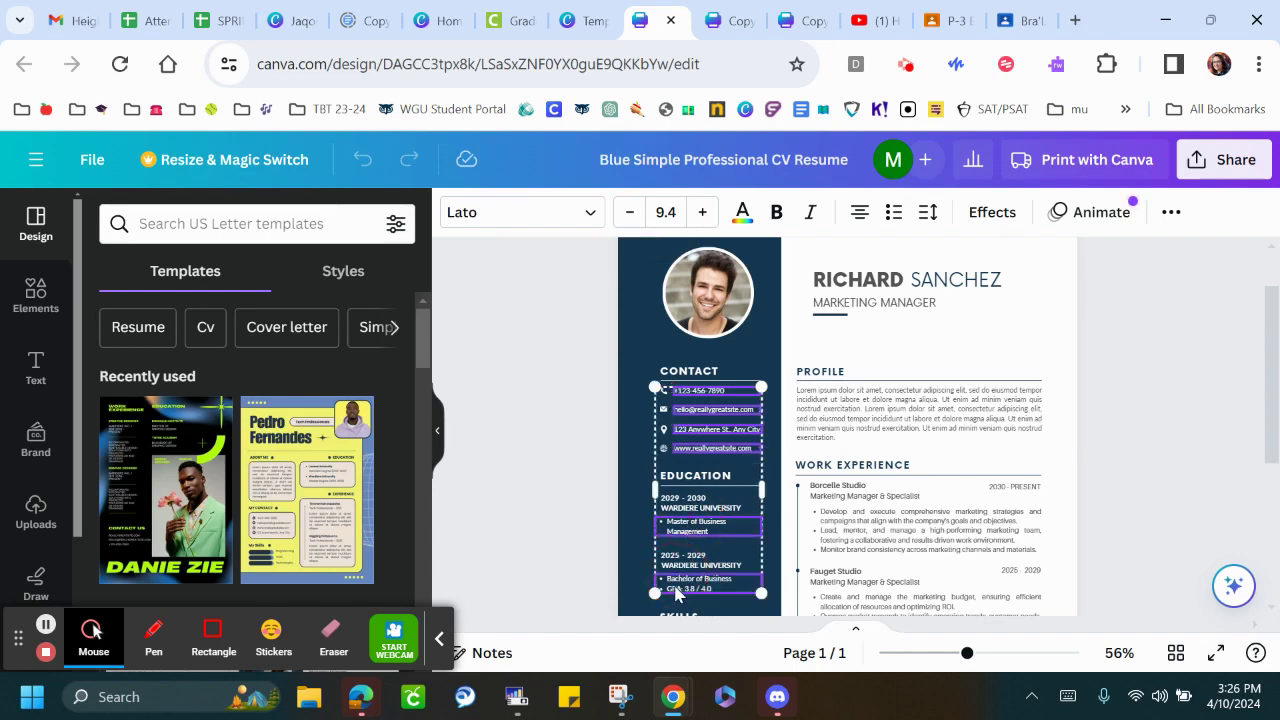
left_click(683, 571, "shift")
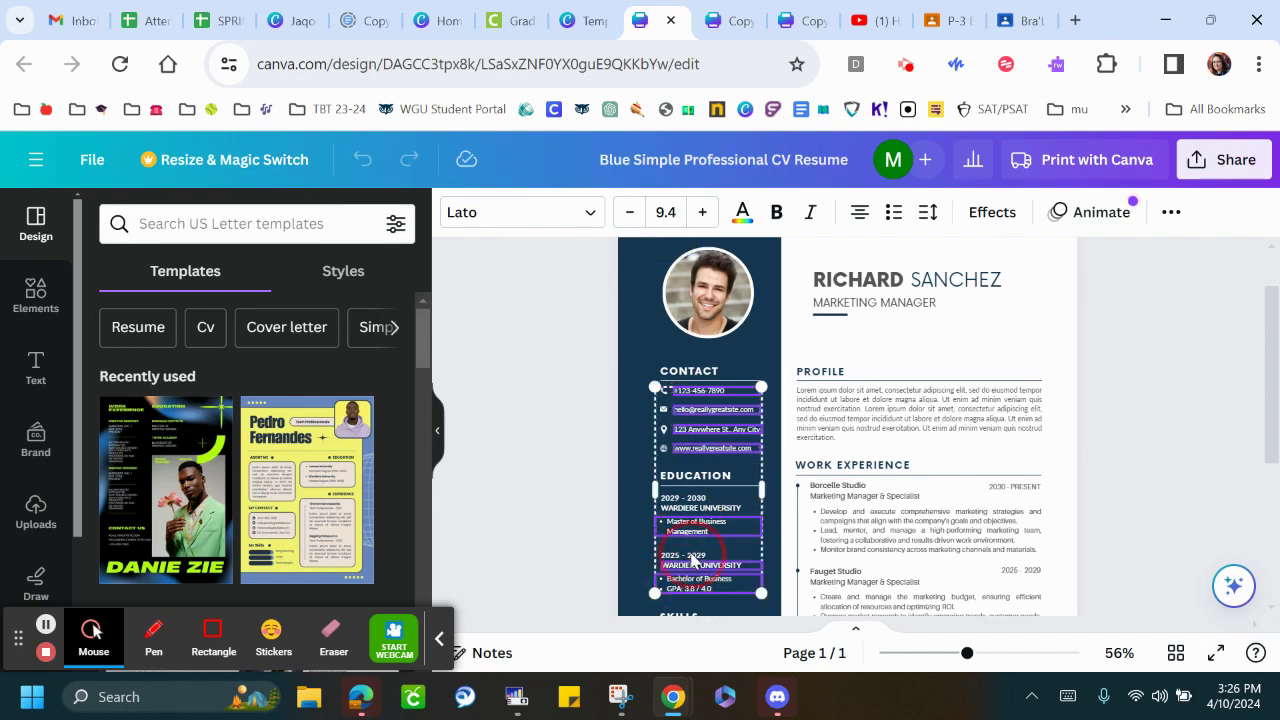
left_click(692, 556, "shift")
left_click(696, 502, "shift")
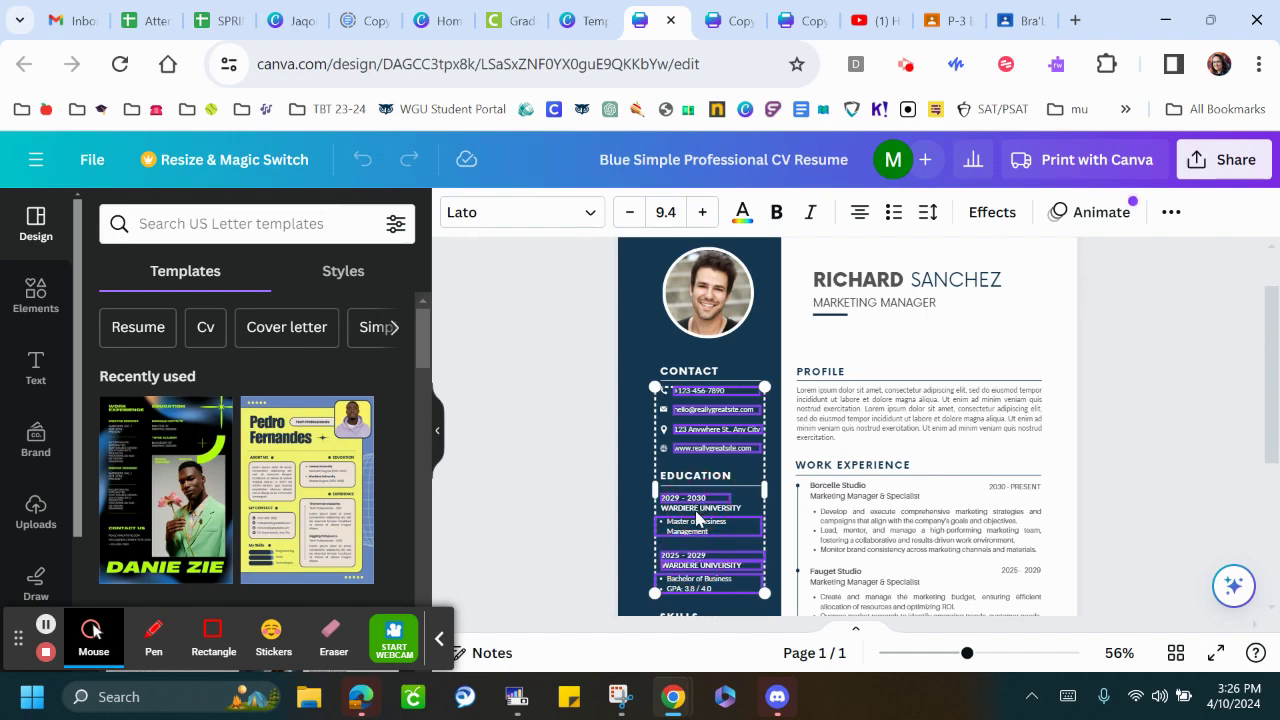
left_click(699, 508, "shift")
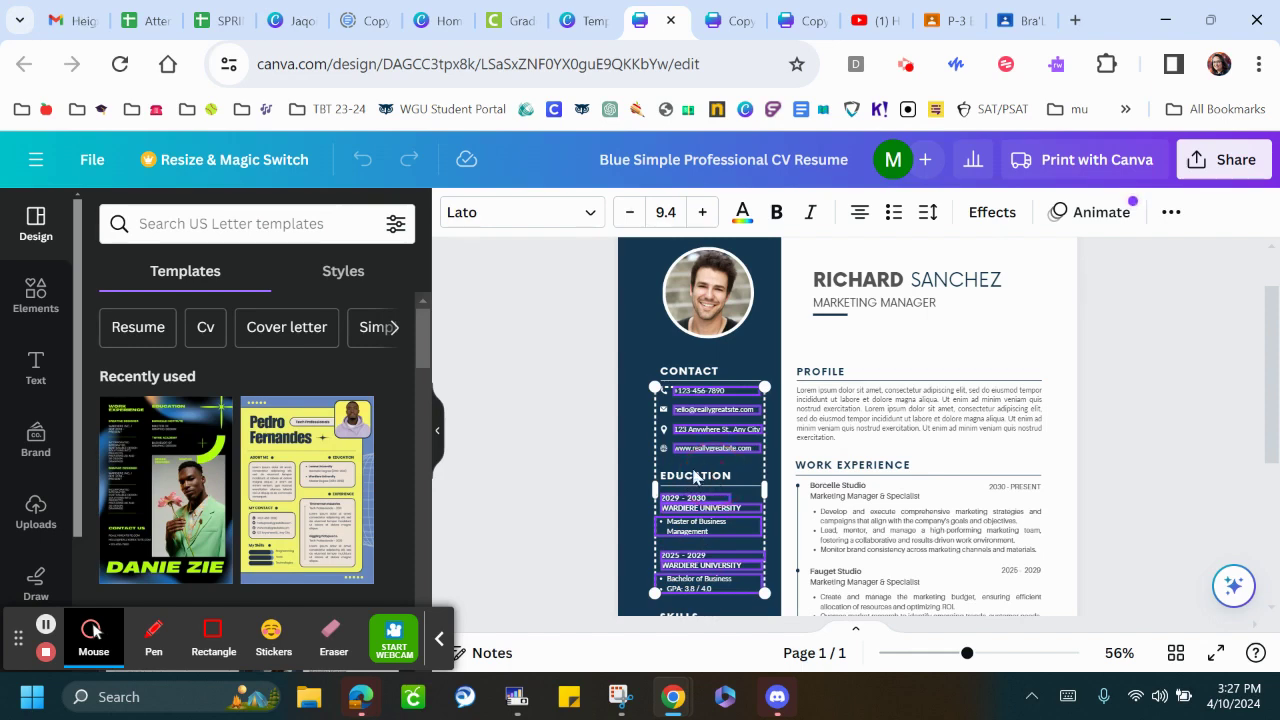
left_click(795, 560, "shift")
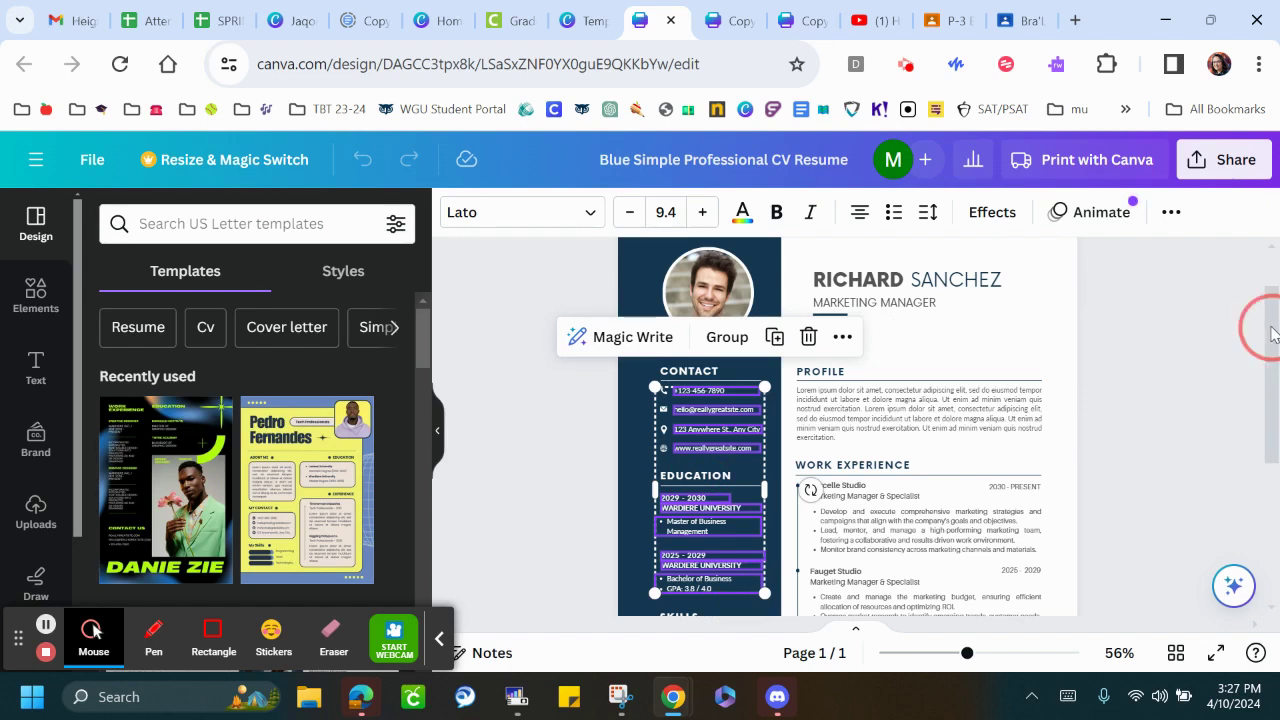
Step: Reduce the font size of the Skills bullet list to 8.4 and deselect it
scroll(1268, 332, "down", 3)
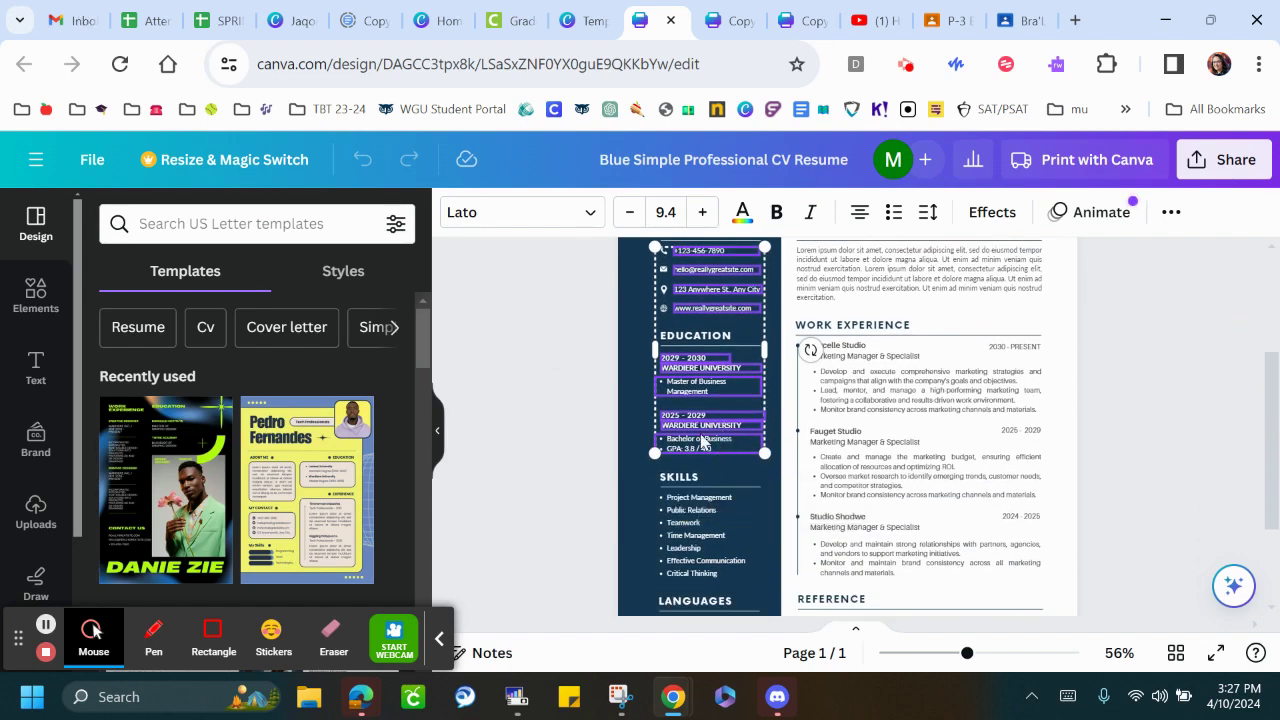
left_click(697, 558)
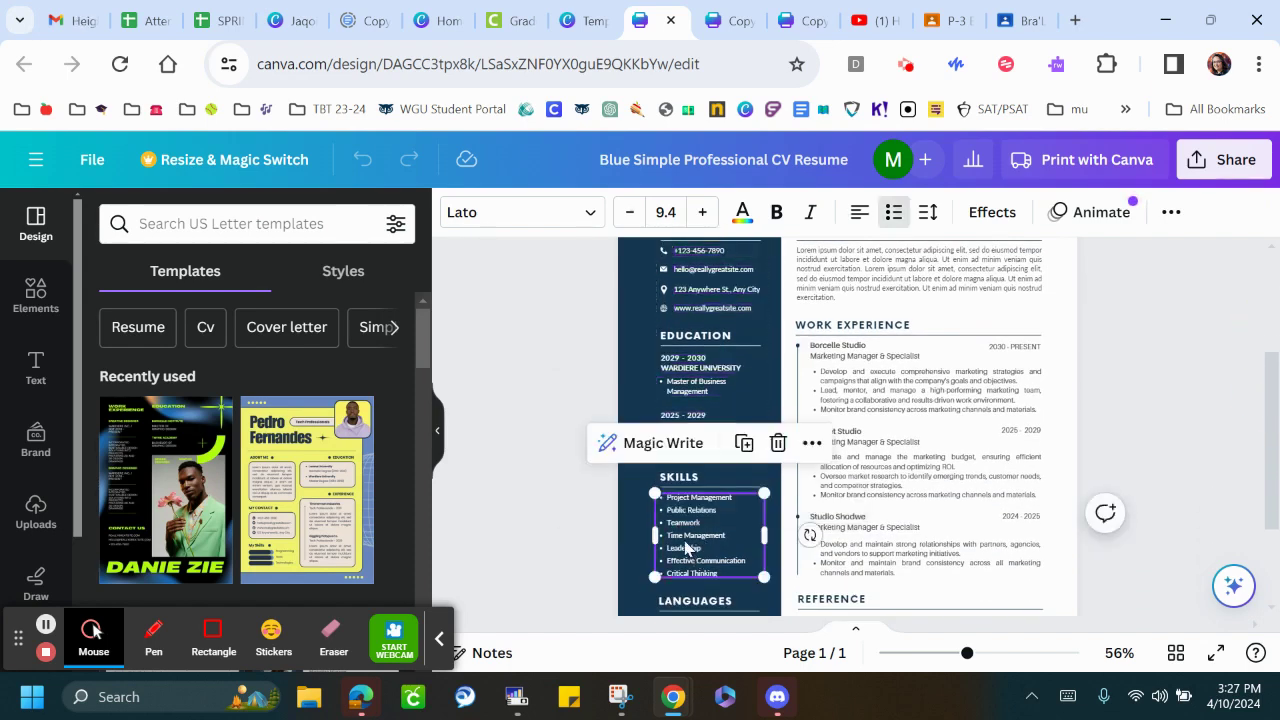
left_click(629, 212)
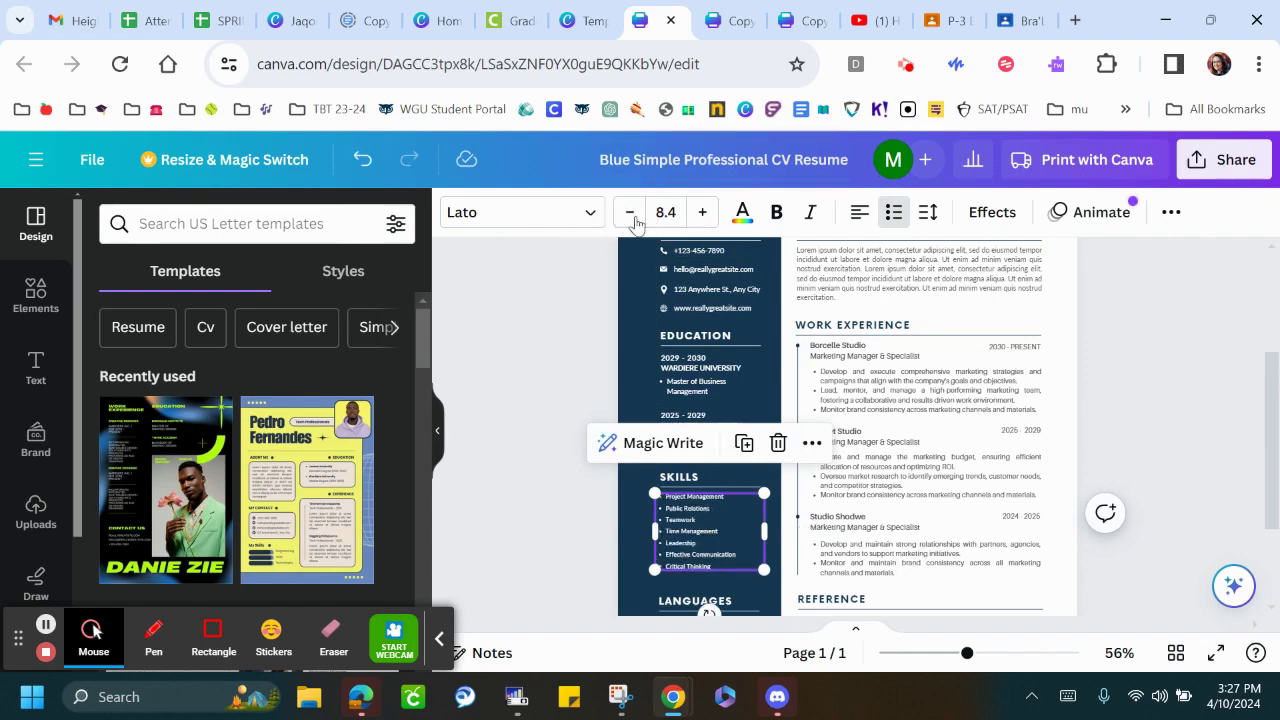
left_click(1160, 424)
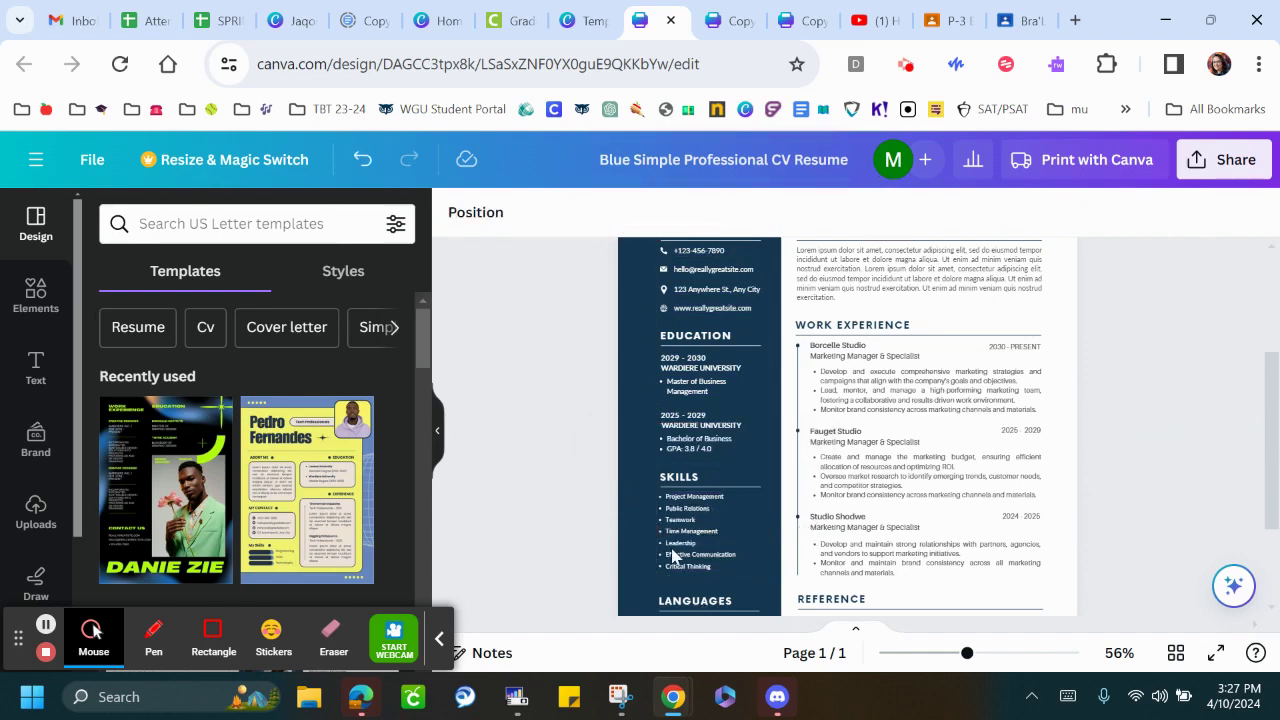
left_click(722, 512)
left_click(693, 415)
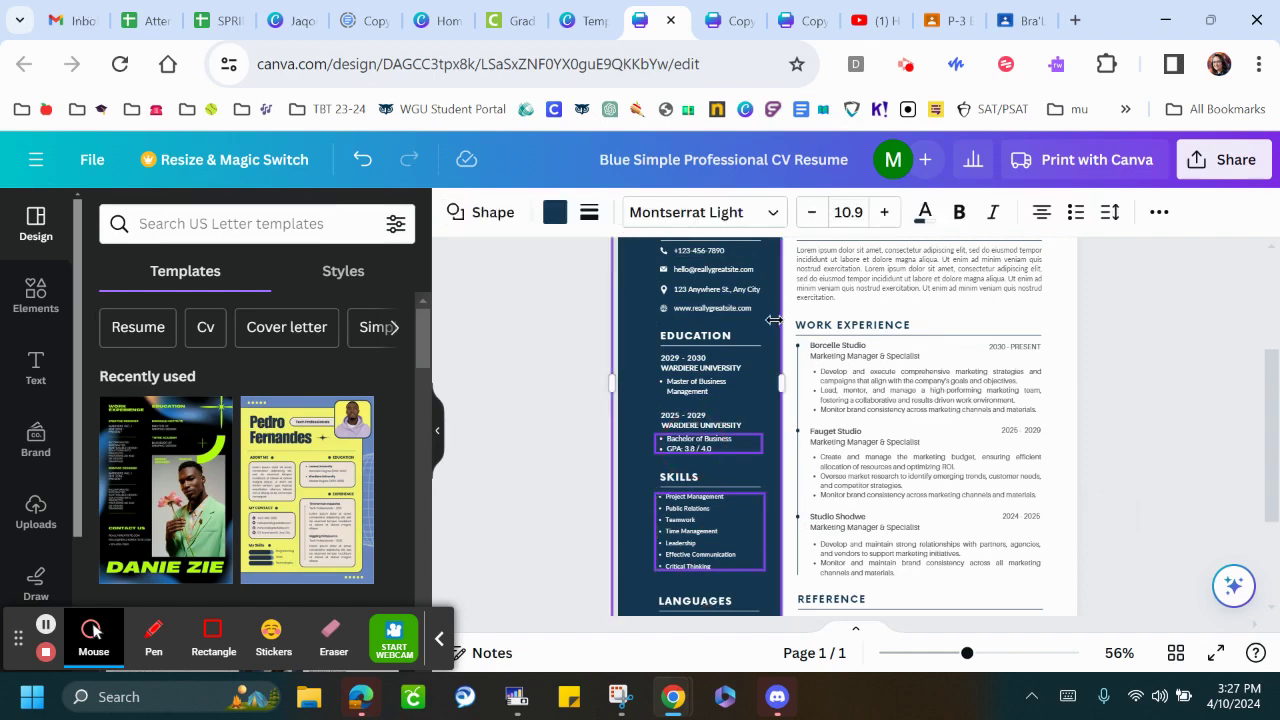
left_click(705, 386, "shift")
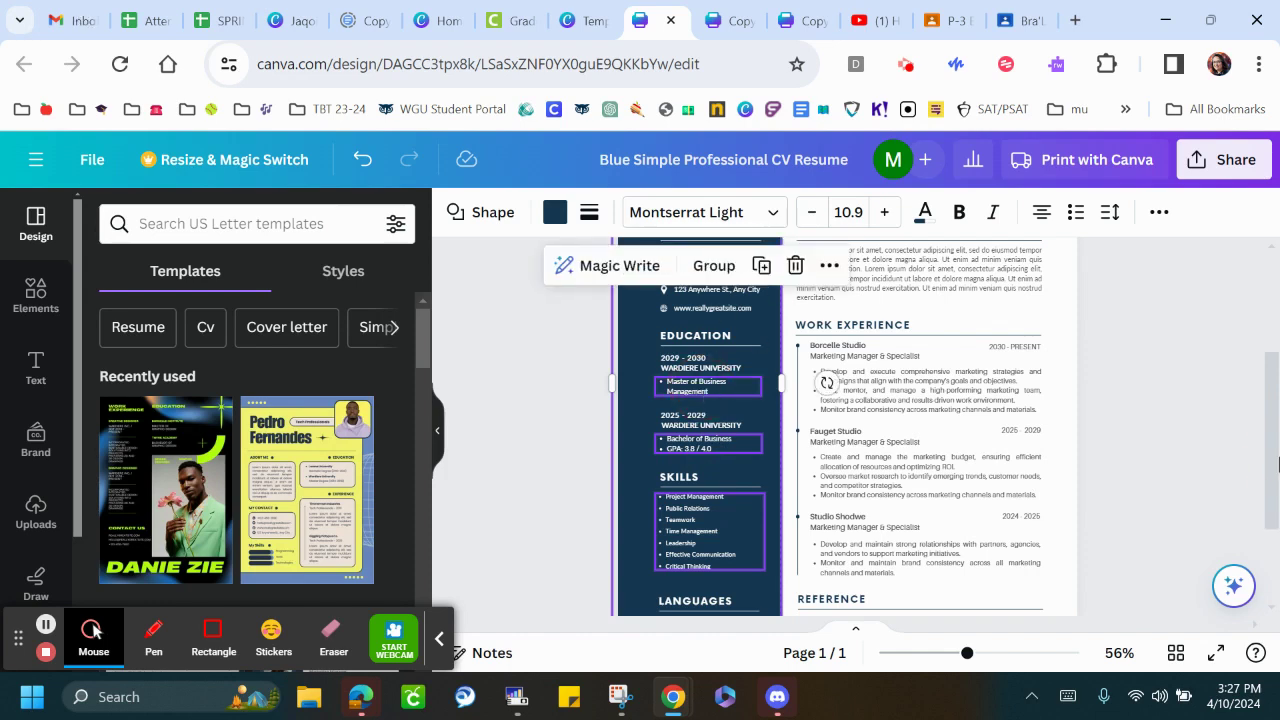
left_click(537, 420)
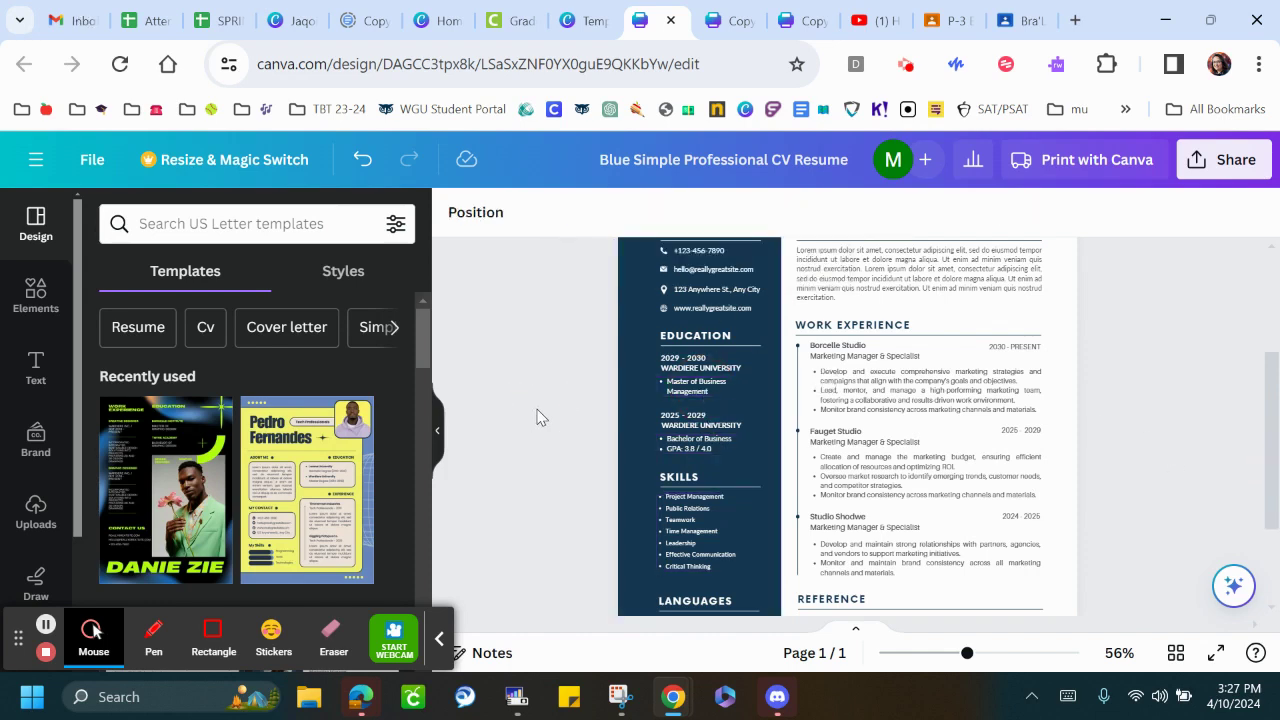
Step: Select the Skills list together with the Bachelor of Business bullets and set their shared font size to 9.4
left_click(695, 512)
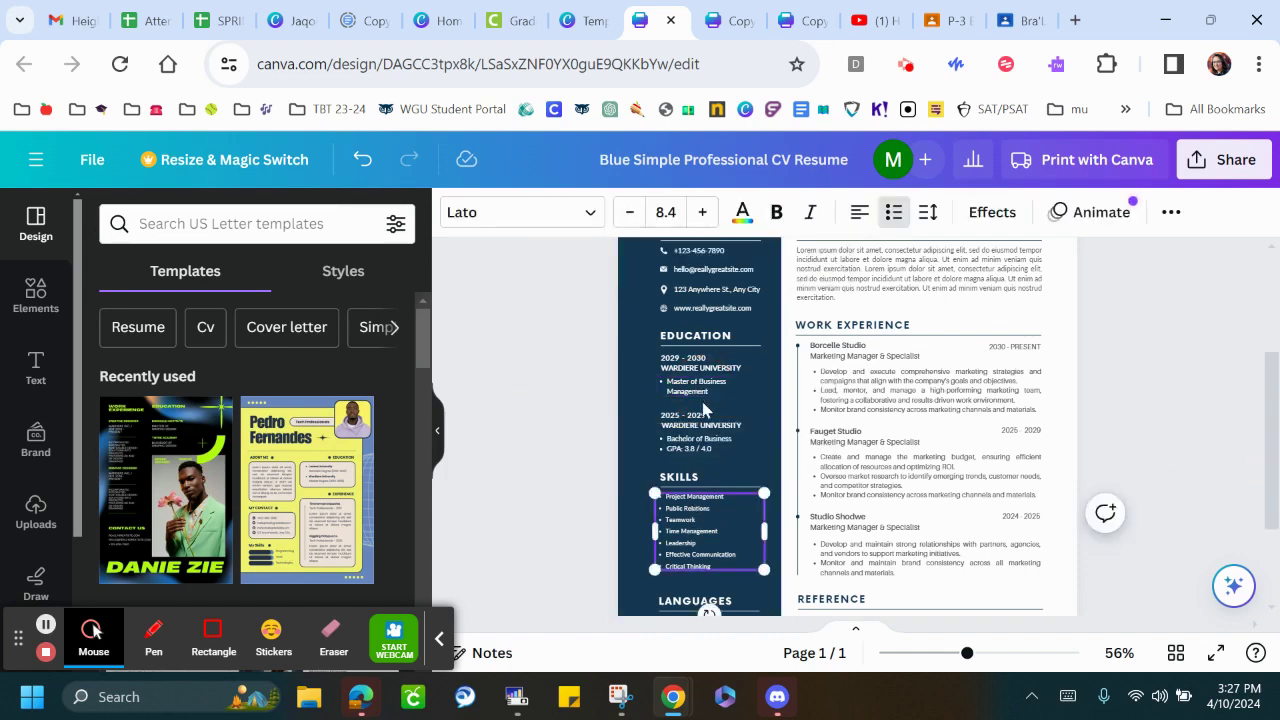
left_click(692, 452, "shift")
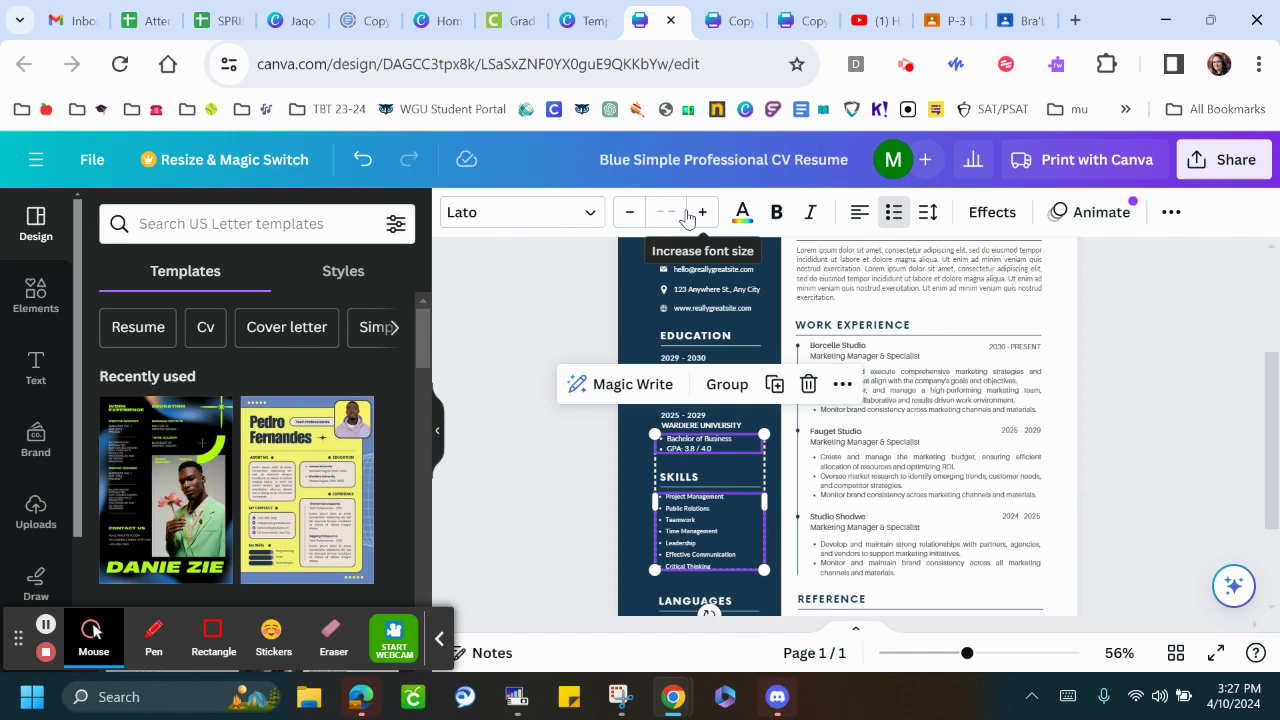
left_click(661, 212)
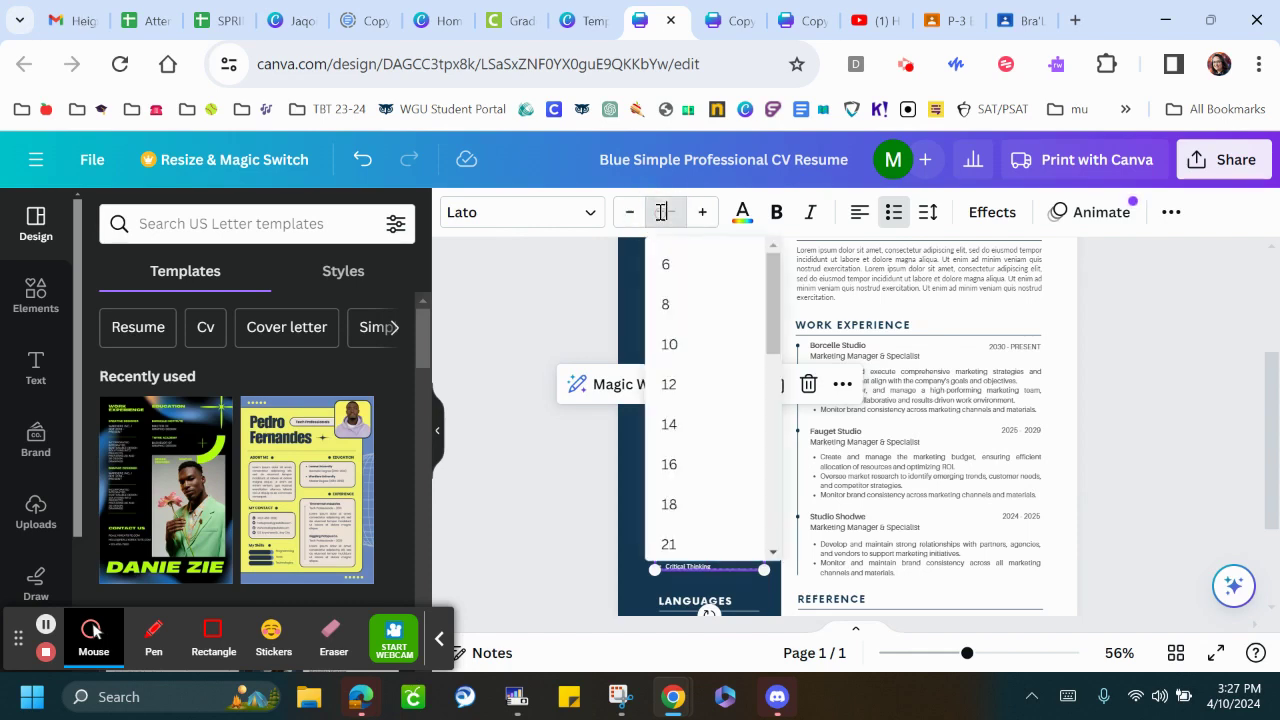
type("9.4")
left_click(546, 321)
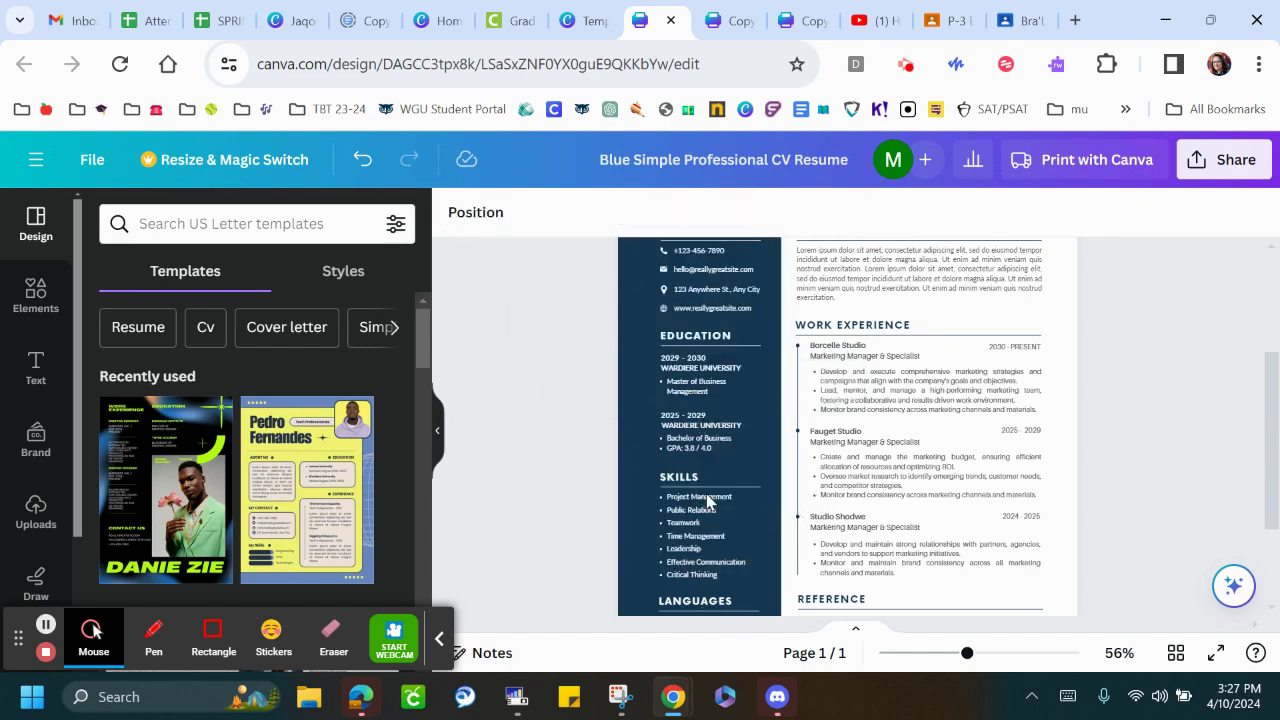
Step: Compare the font size of the Contact address line with that of the Profile paragraph
scroll(712, 445, "down", 1)
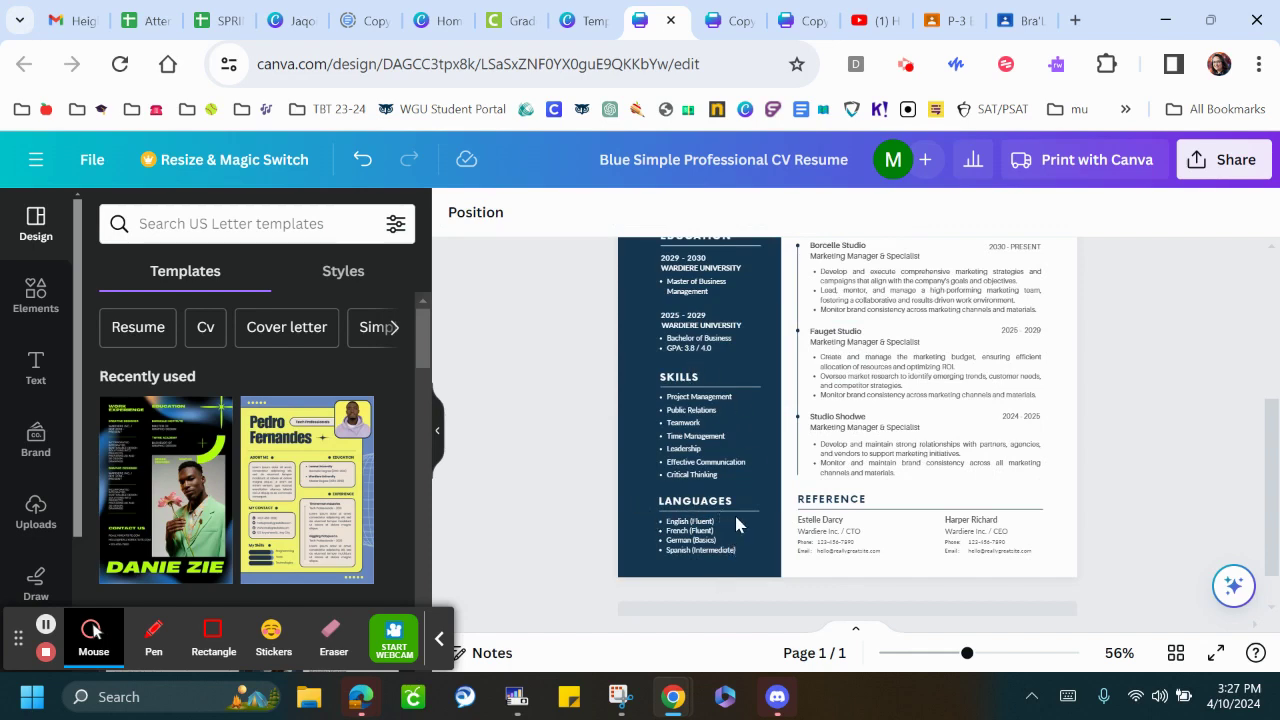
scroll(736, 523, "up", 2)
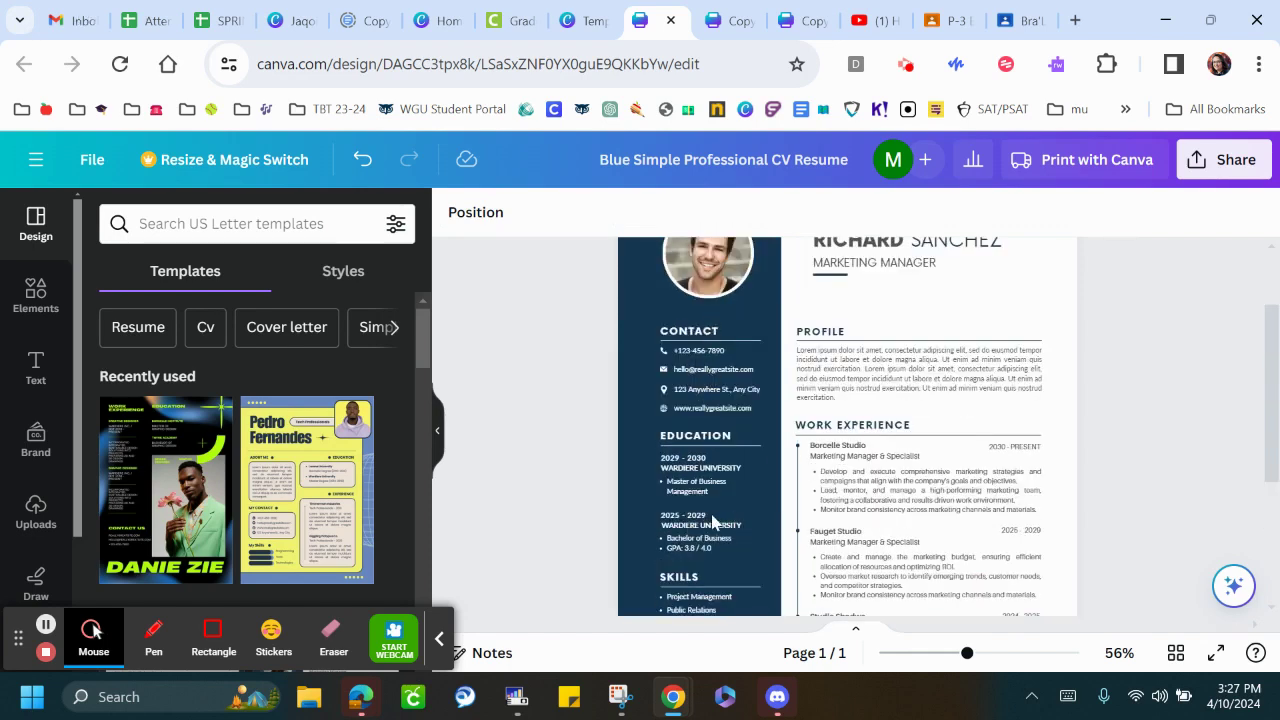
scroll(707, 518, "down", 1)
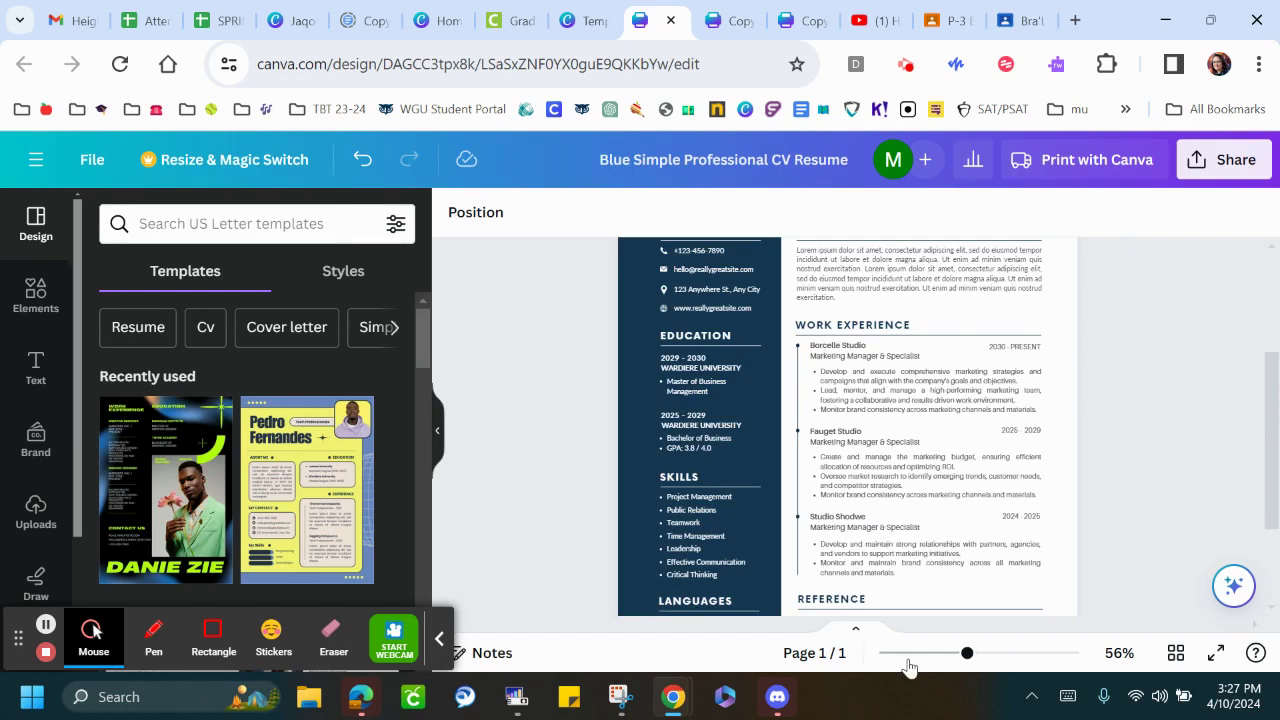
scroll(858, 318, "up", 1)
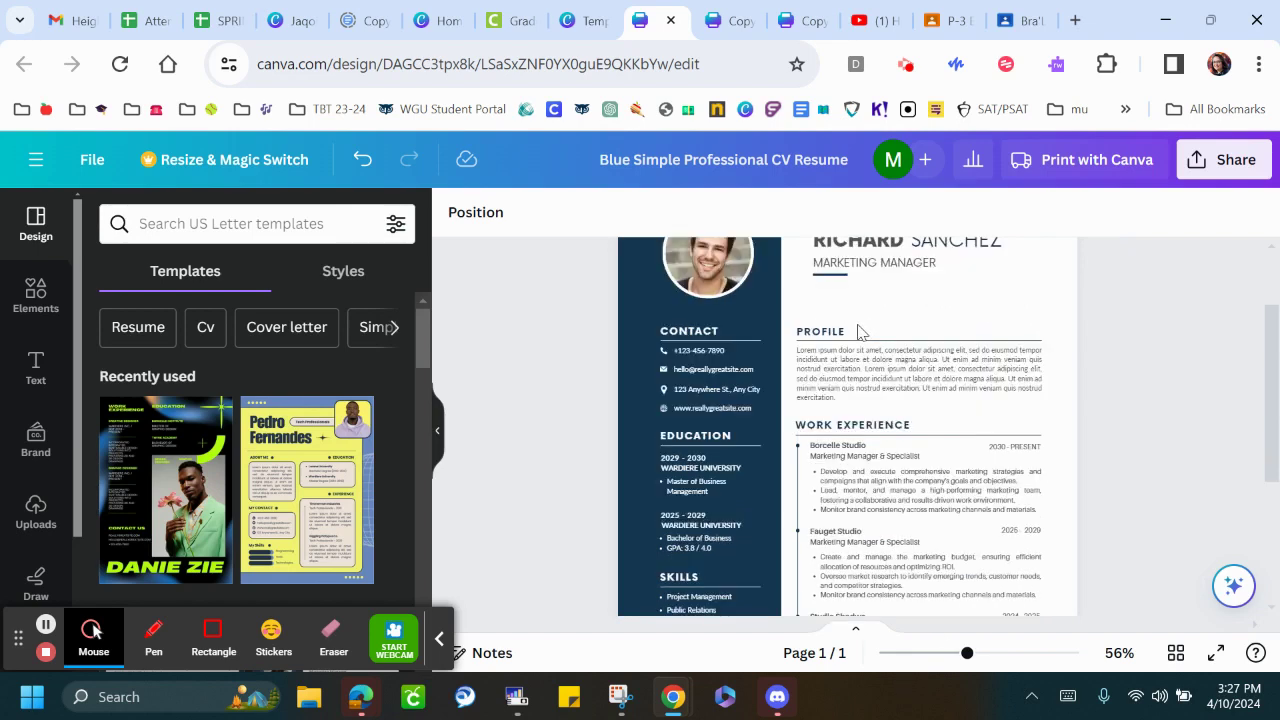
left_click(740, 406)
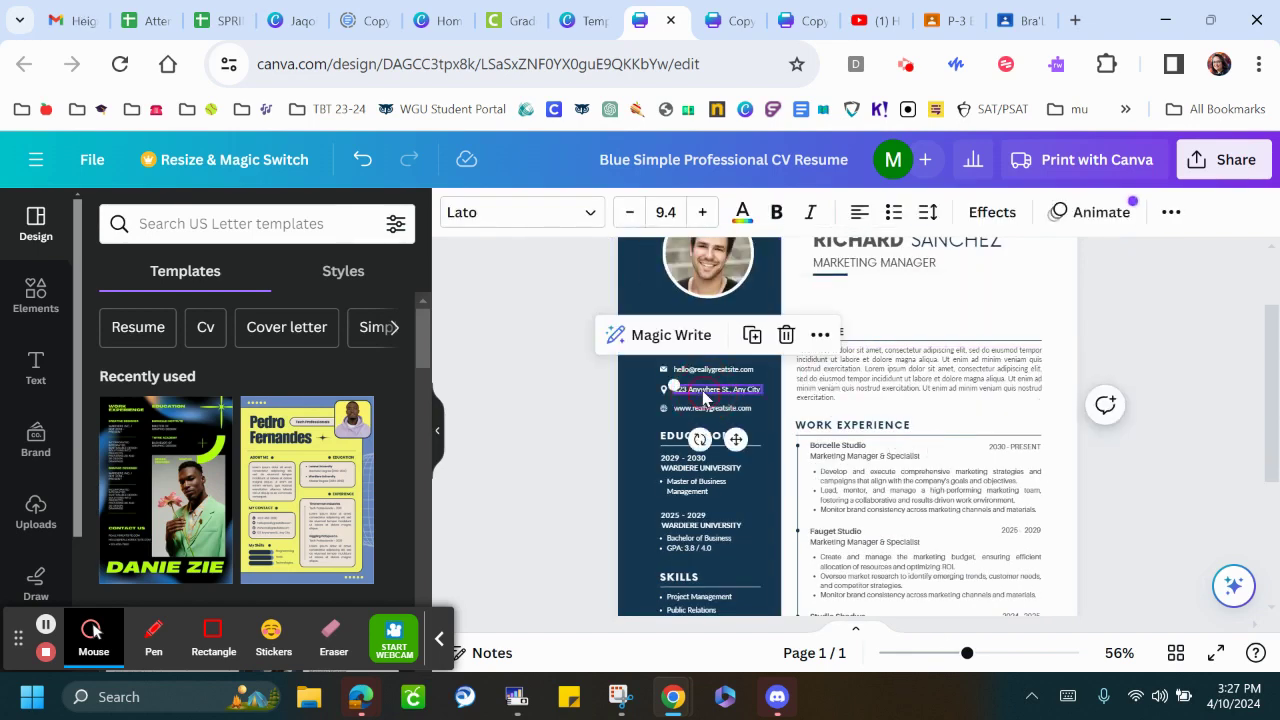
left_click(880, 400)
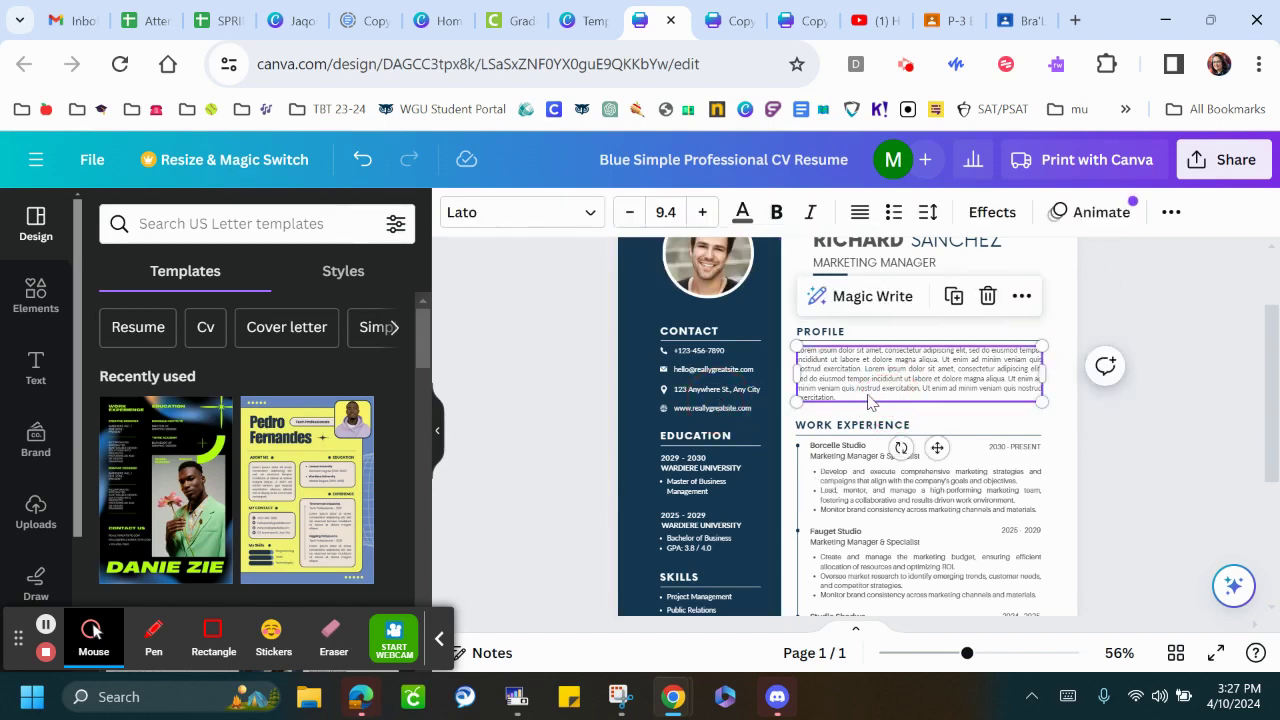
double_click(710, 390)
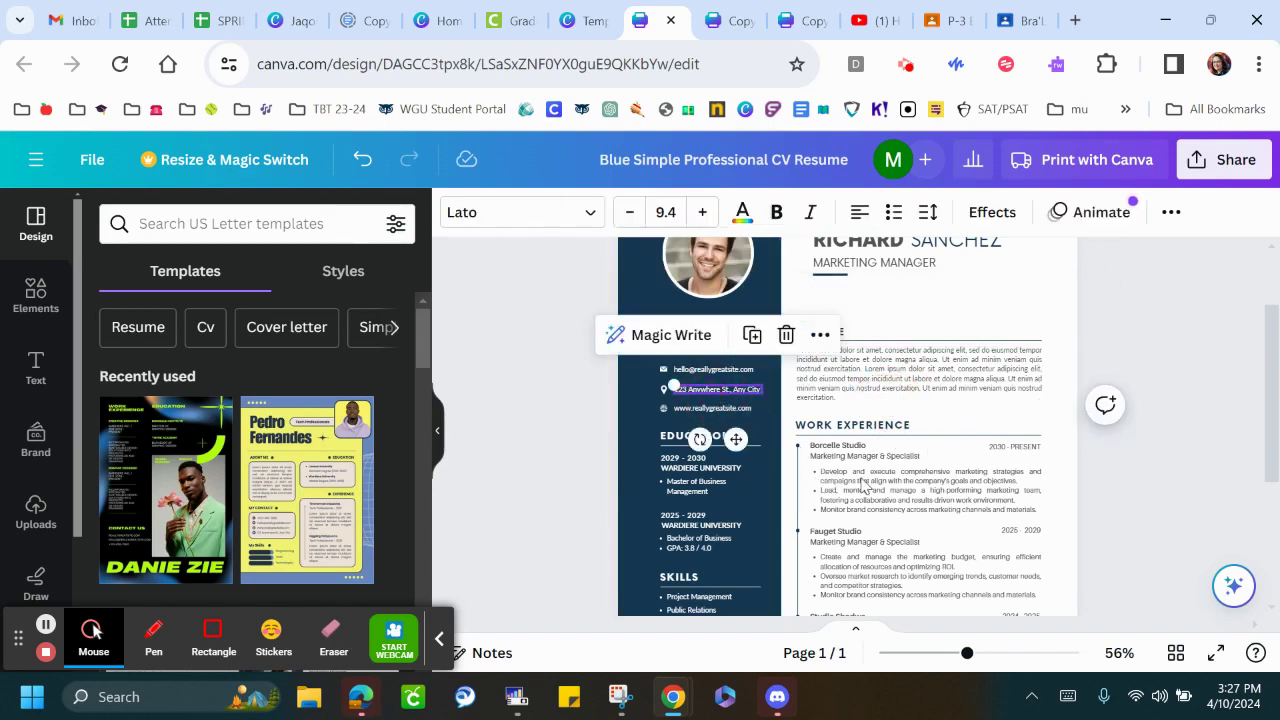
left_click(568, 472)
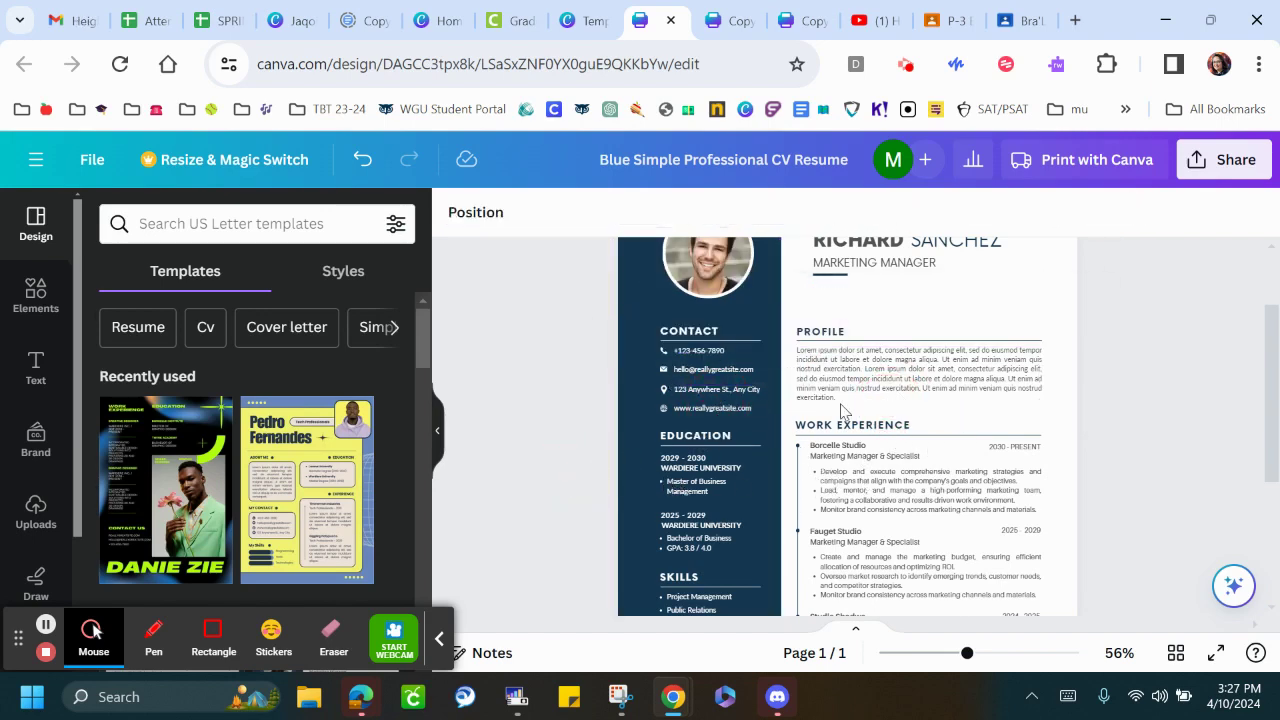
Step: Nudge the Profile paragraph slightly upward and raise the divider line beneath the Profile heading
left_click(856, 351)
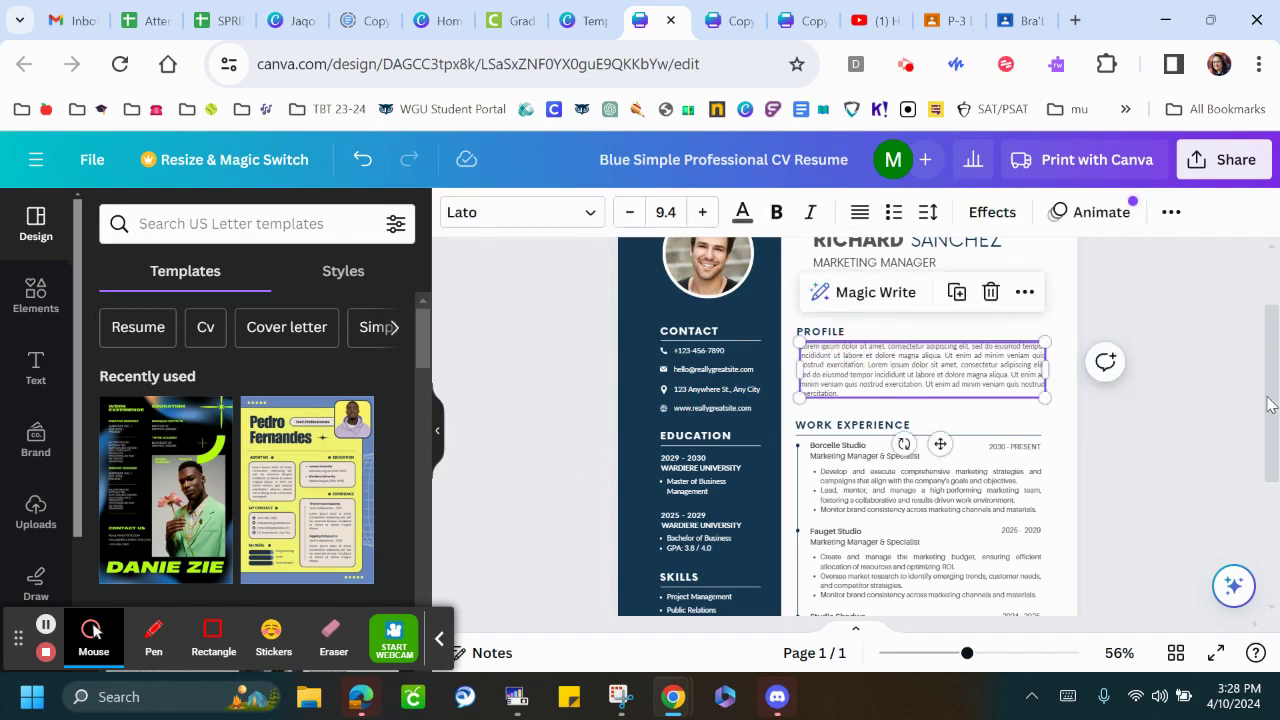
left_click(1244, 432)
left_click_drag(928, 343, 927, 334)
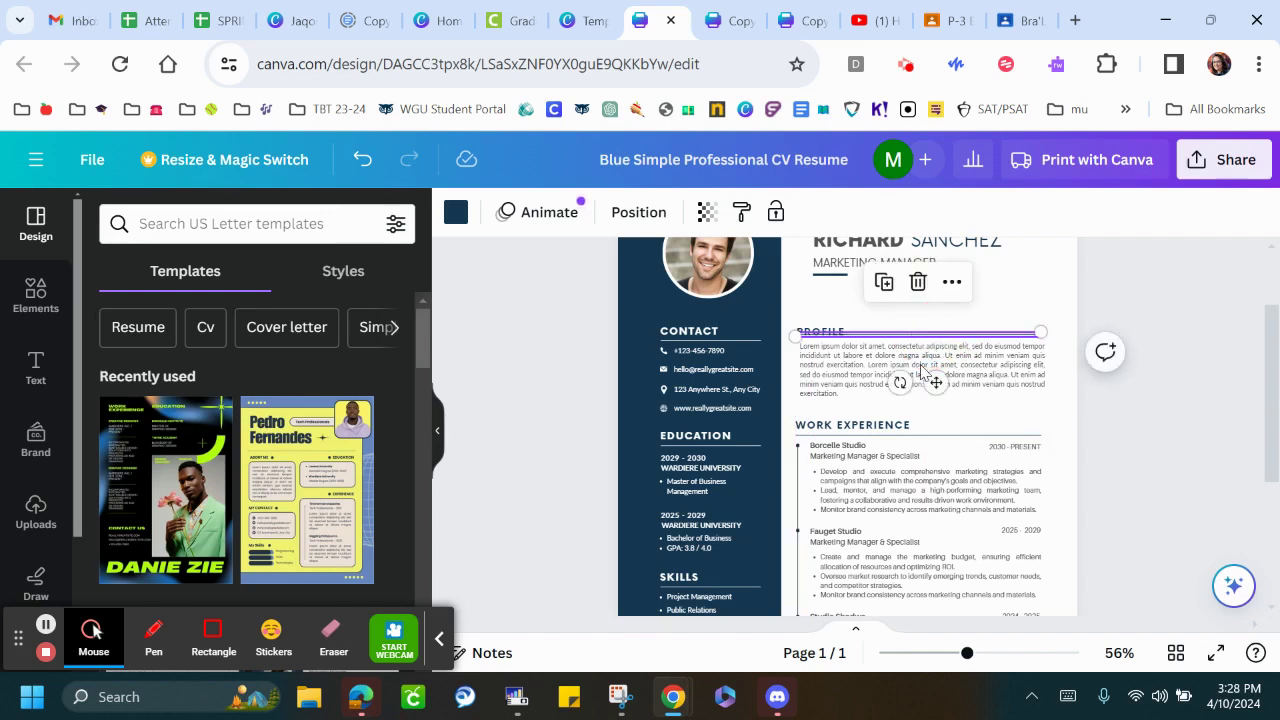
left_click(1072, 400)
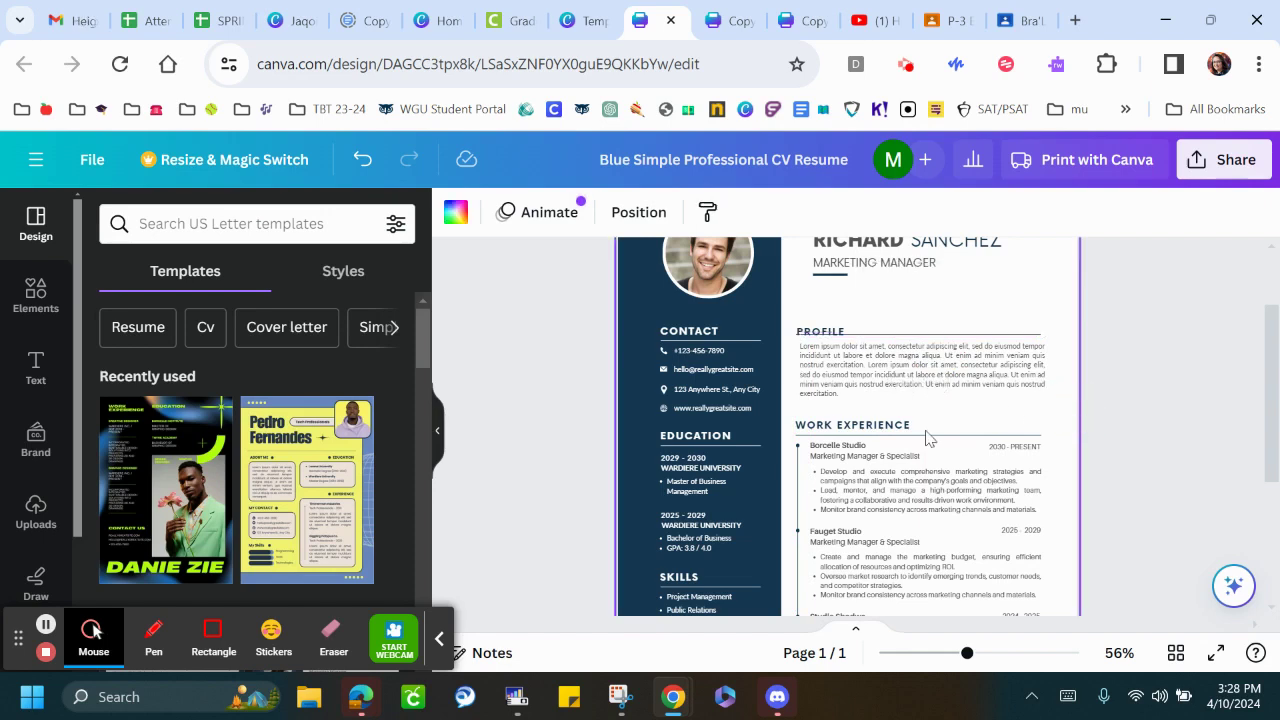
Step: Move the Profile heading up so that it sits just above its divider line
left_click(914, 337)
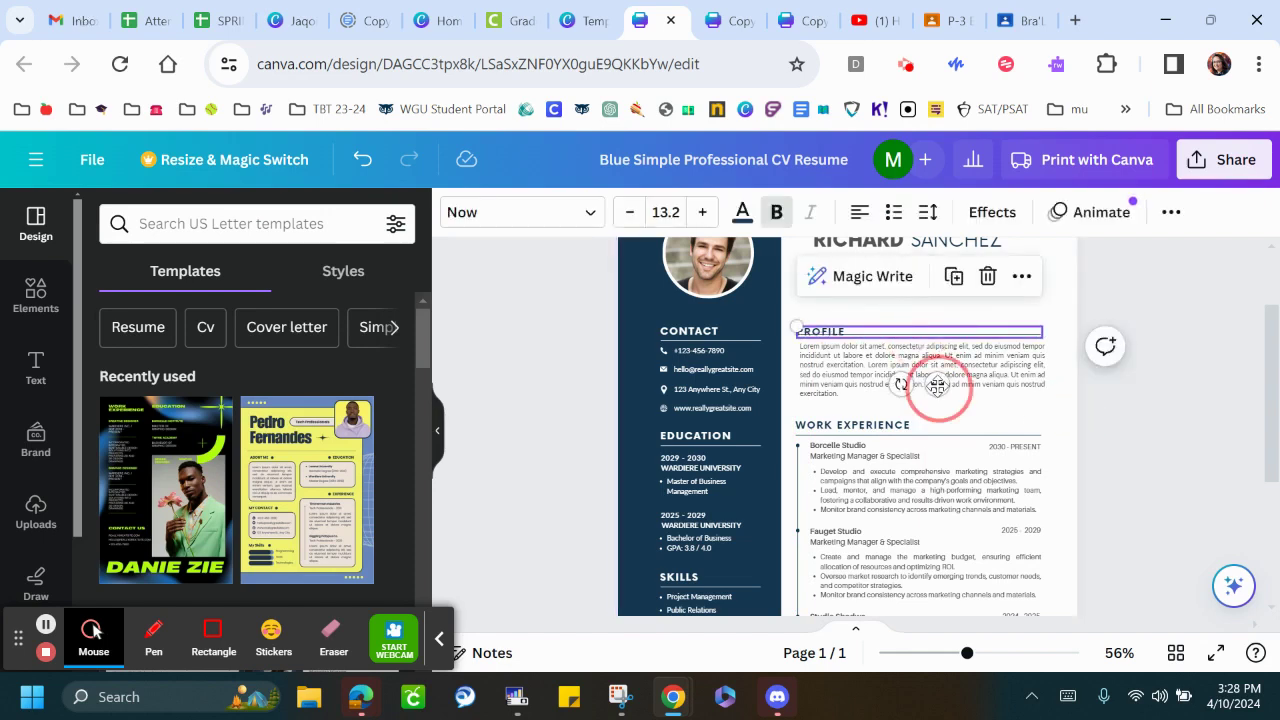
left_click_drag(937, 387, 936, 376)
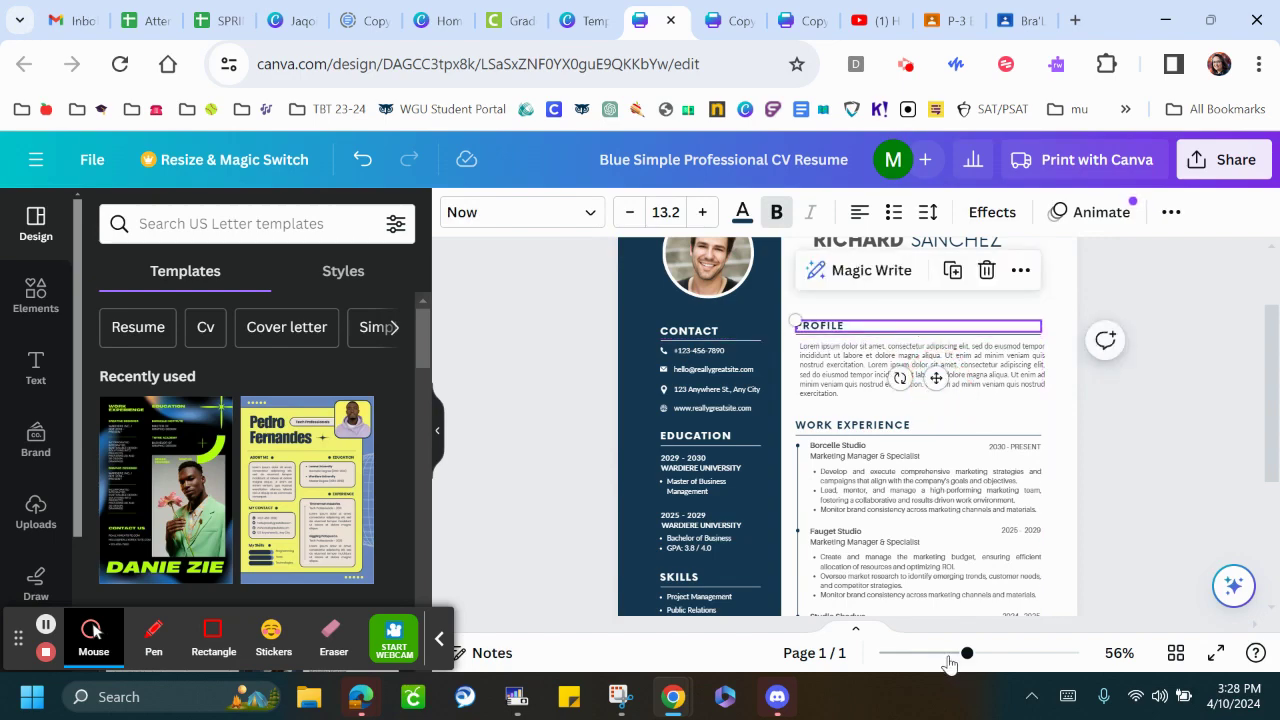
mouse_move(966, 658)
left_mouse_down()
mouse_move(997, 655)
mouse_move(964, 663)
mouse_move(976, 655)
left_mouse_up()
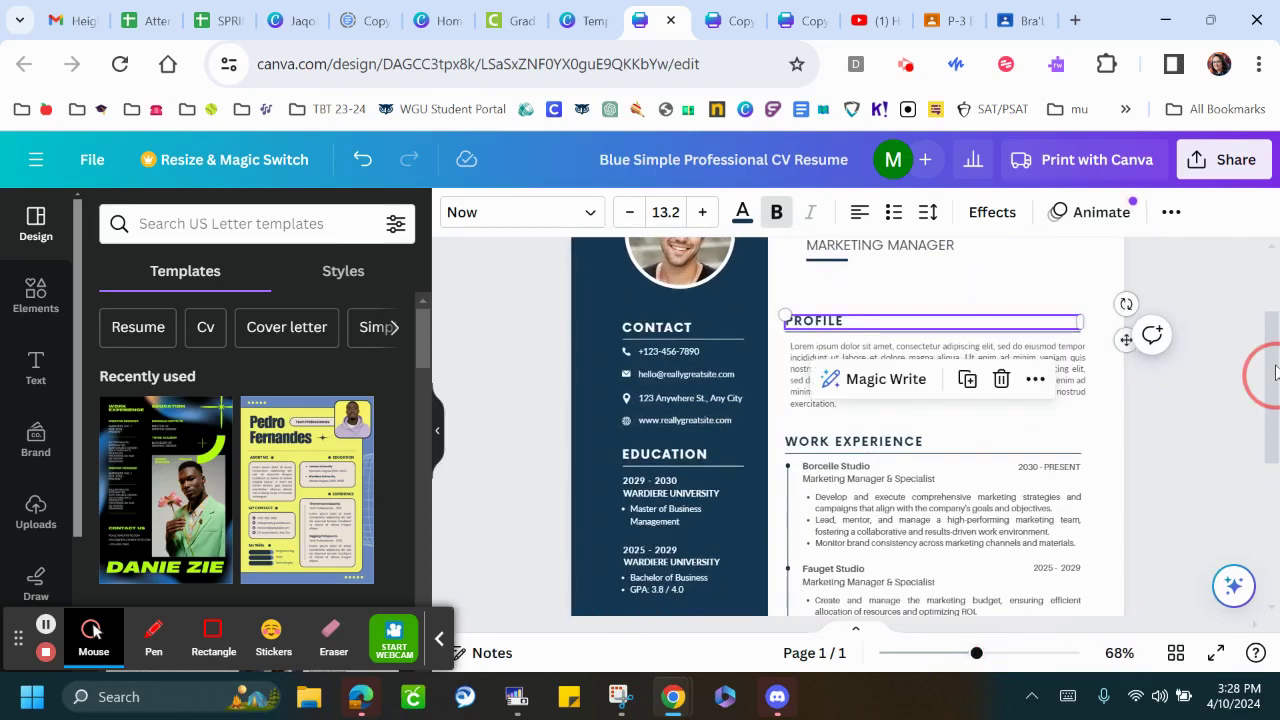
scroll(1271, 371, "up", 2)
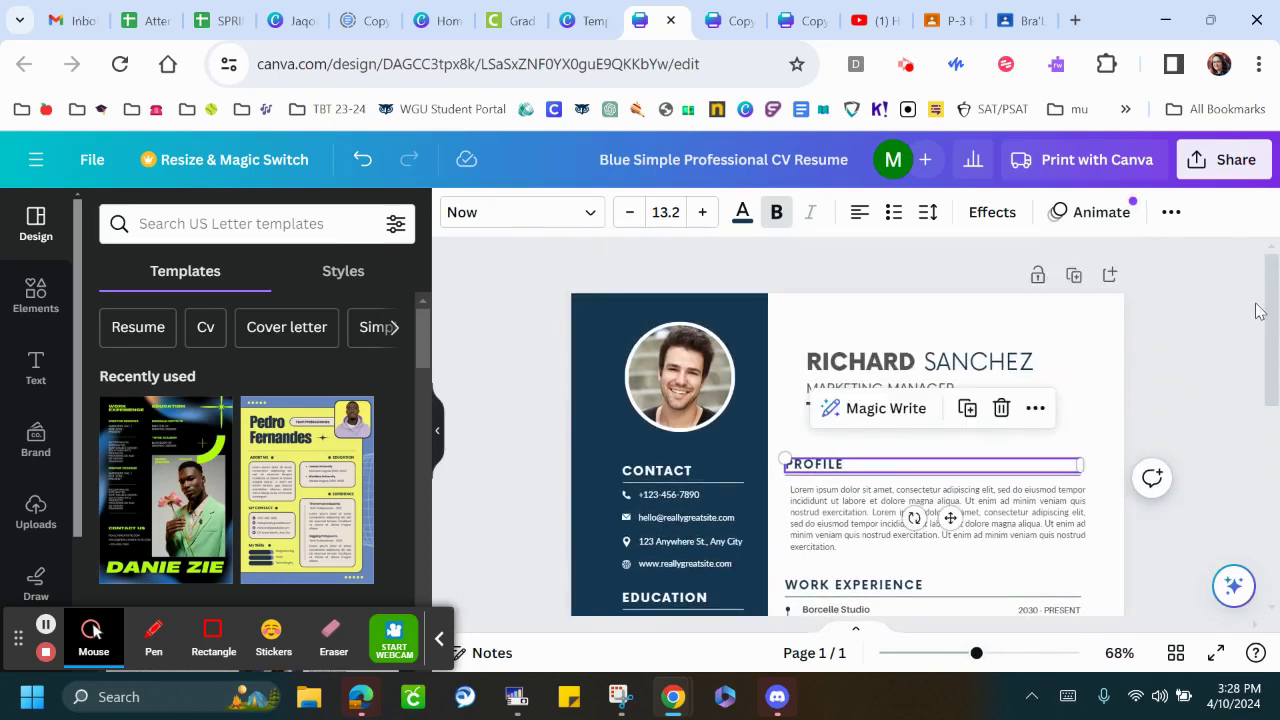